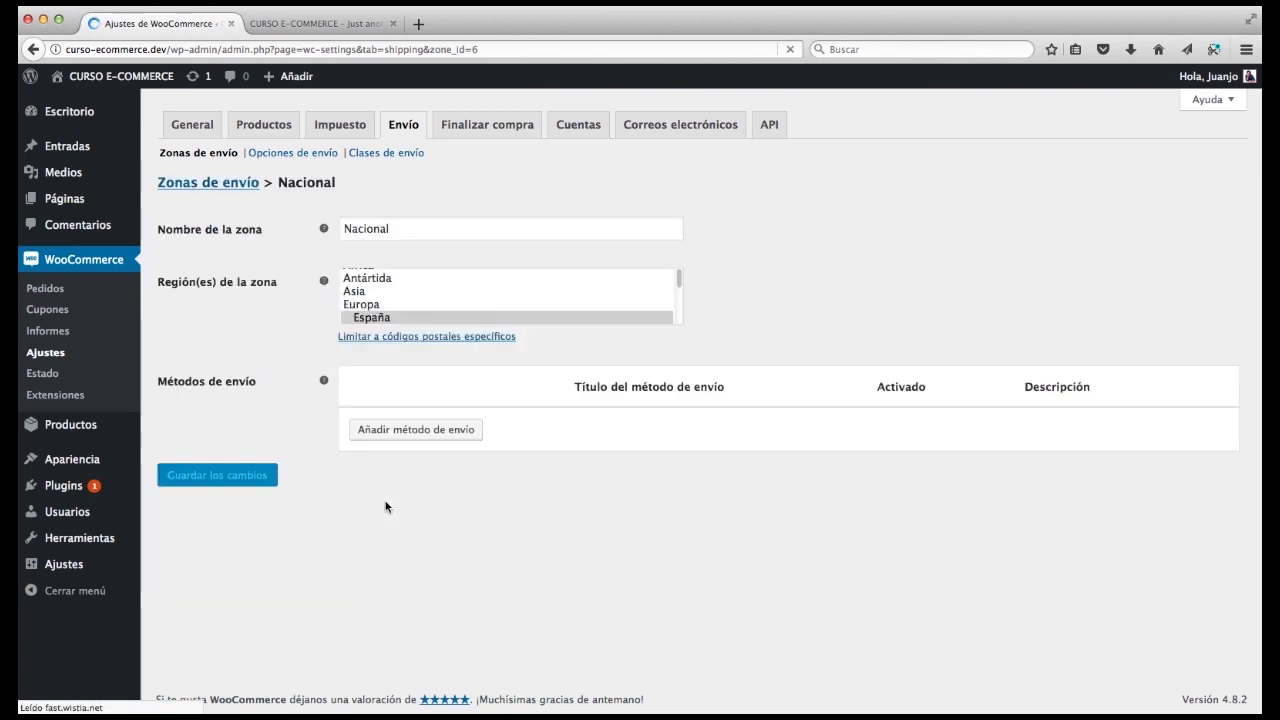
# Add an Envío gratuito shipping method to the Nacional zone.
pyautogui.click(392, 478)
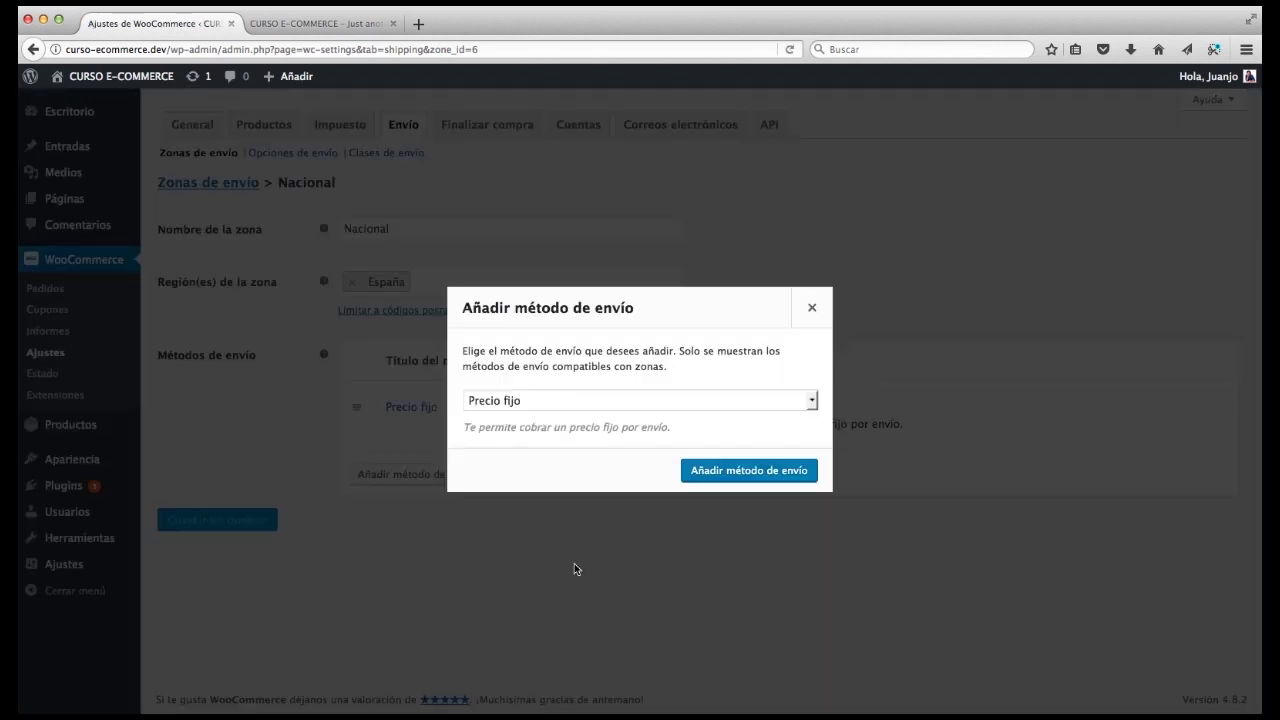
pyautogui.click(557, 401)
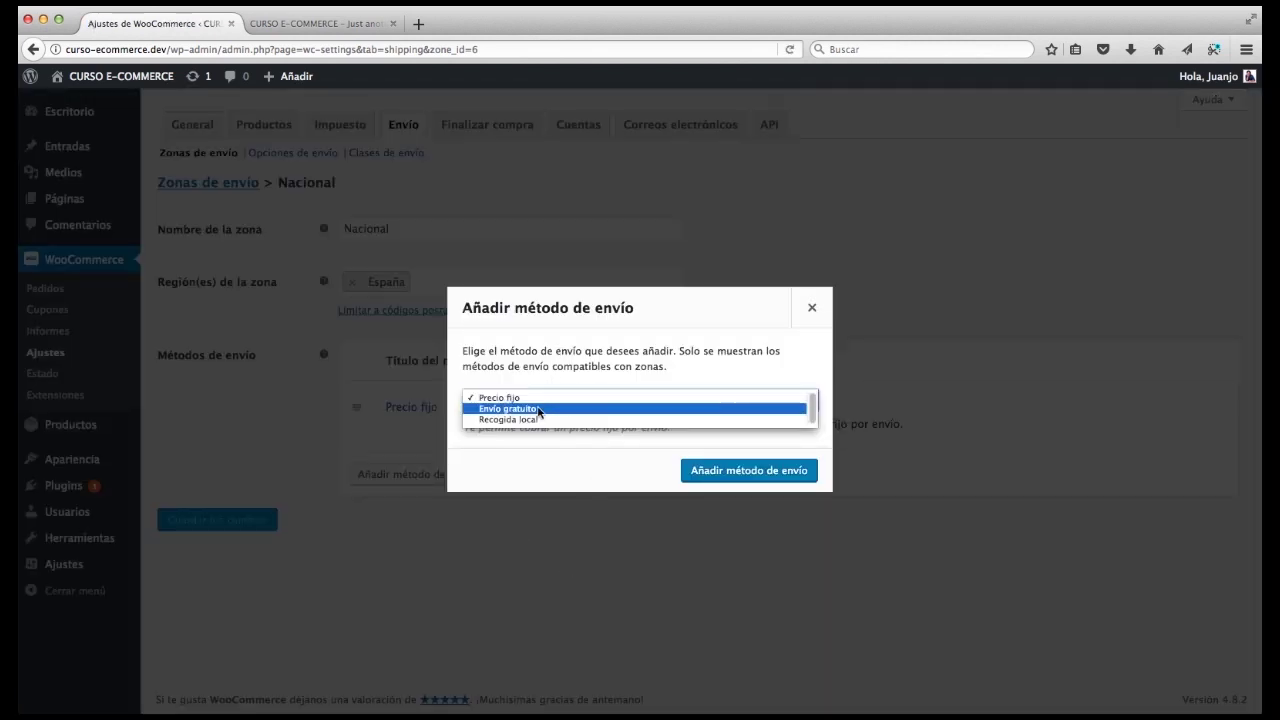
pyautogui.click(538, 409)
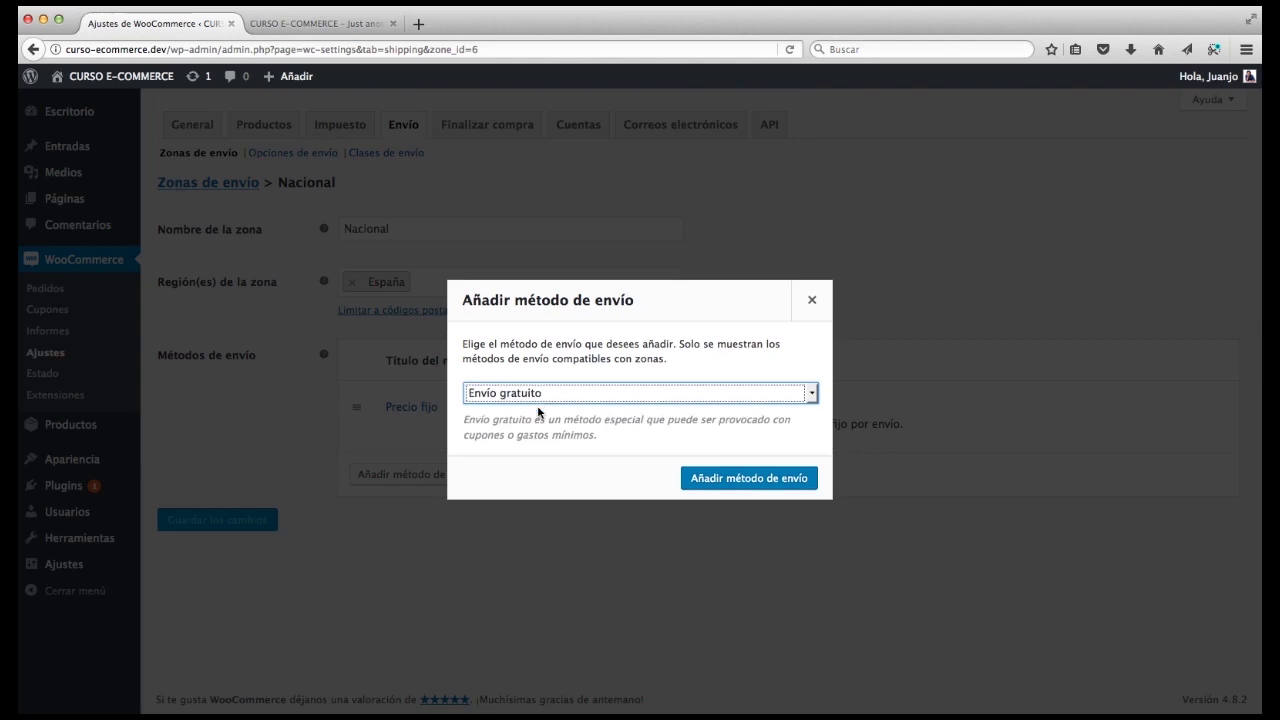
pyautogui.click(741, 478)
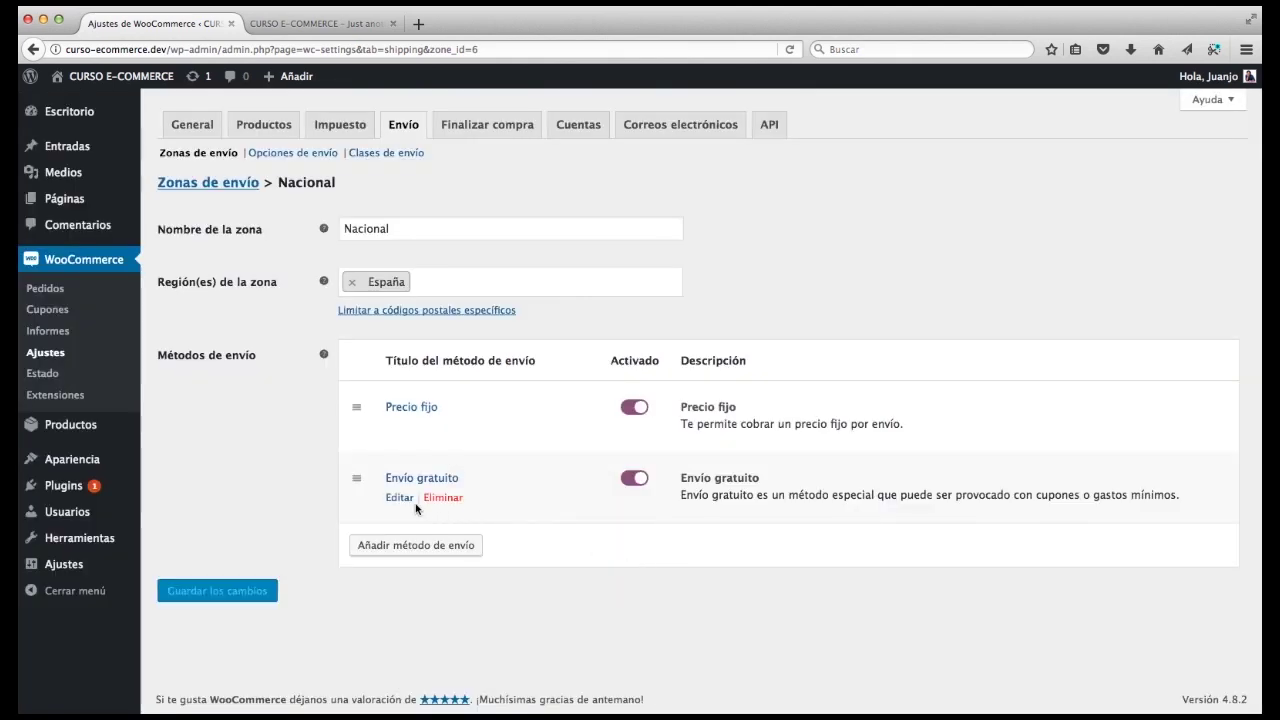
# Make the Envío gratuito method require "Una cantidad mínima de pedido" and save its settings.
pyautogui.click(396, 497)
pyautogui.click(482, 430)
pyautogui.click(510, 391)
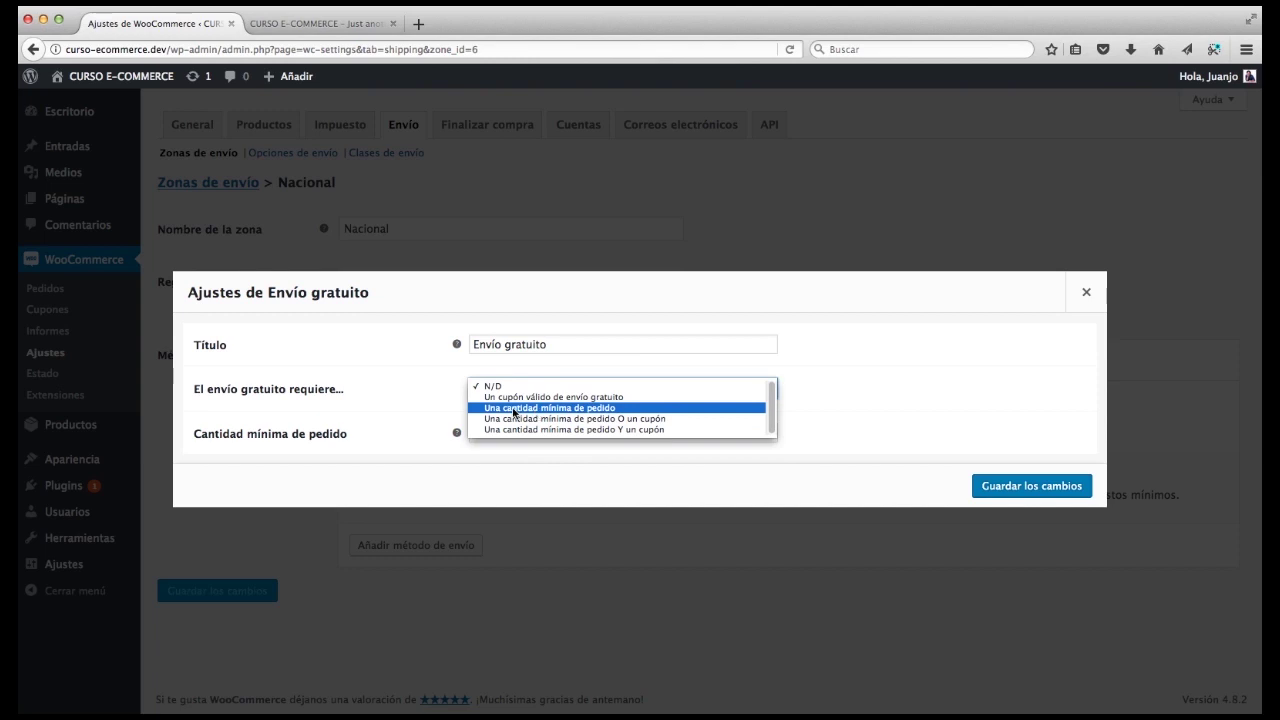
pyautogui.click(537, 410)
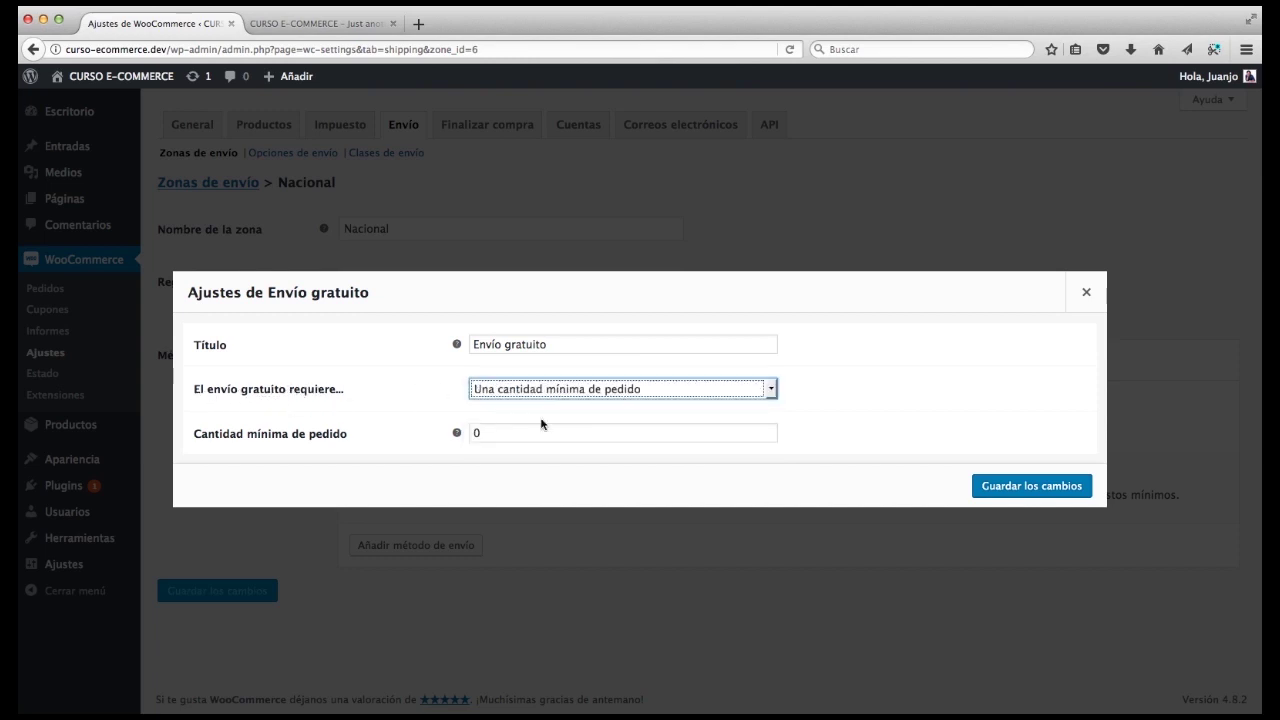
pyautogui.click(486, 433)
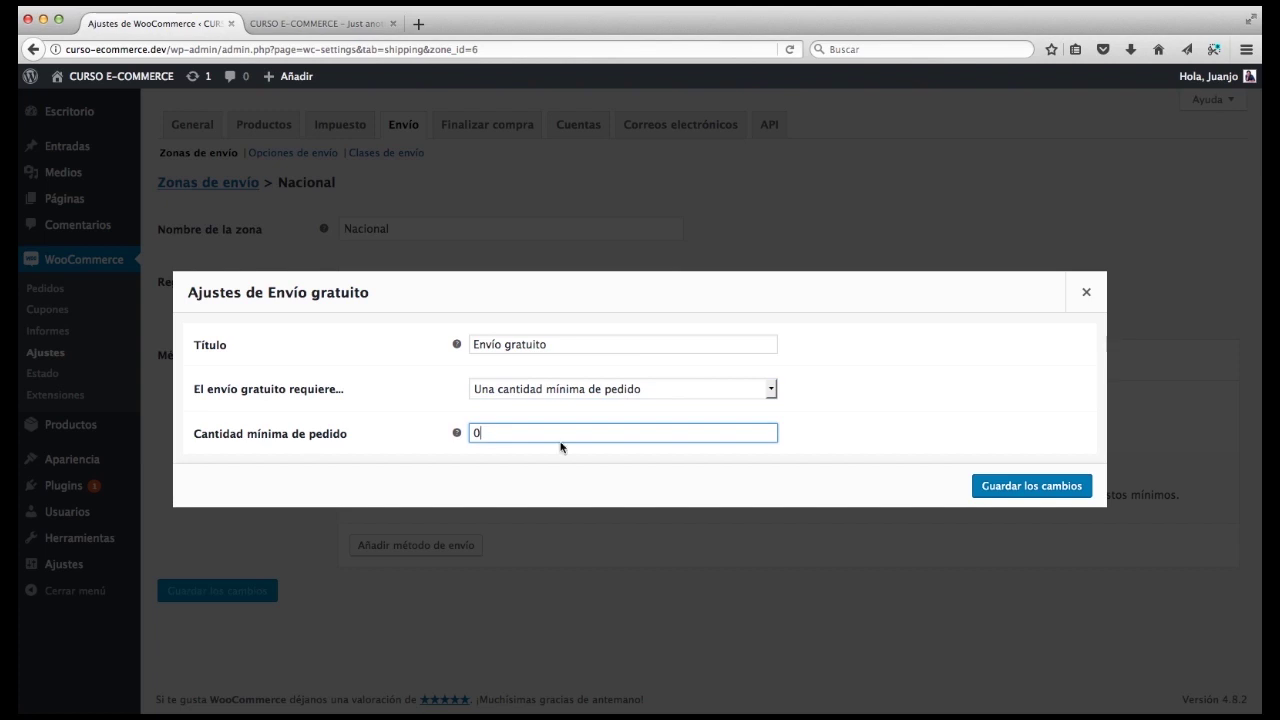
pyautogui.click(1029, 488)
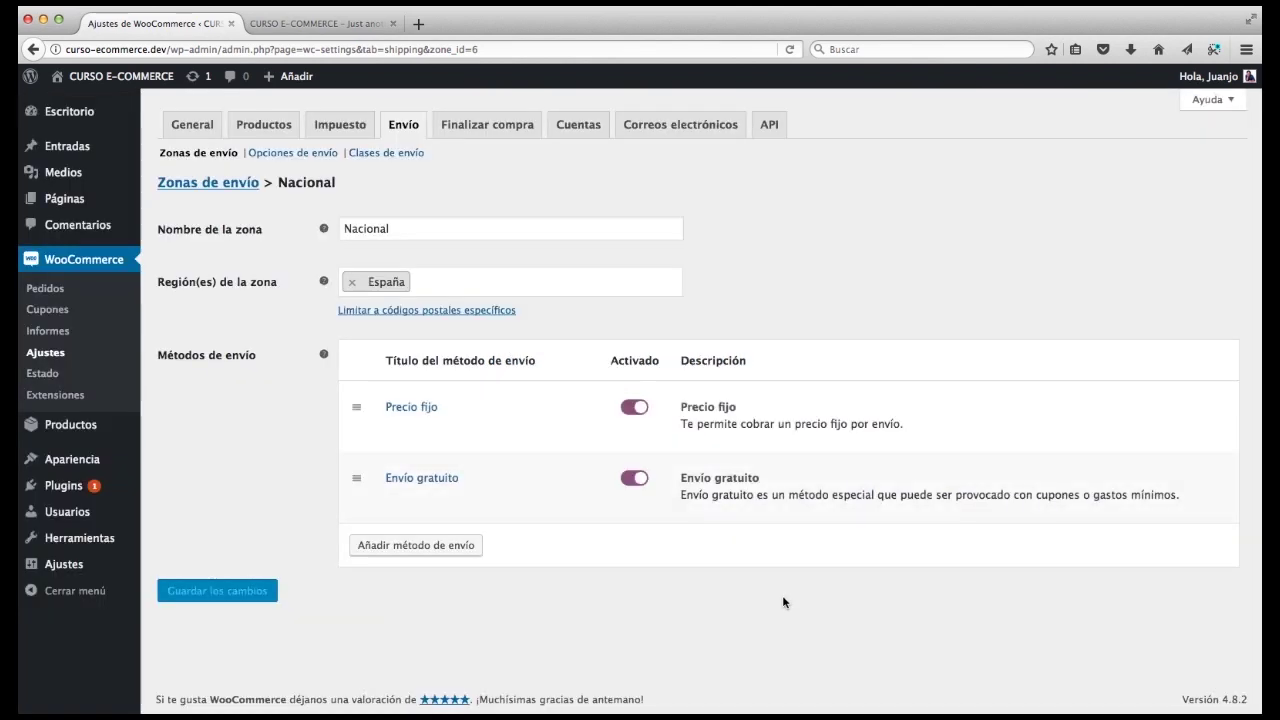
# Switch to the storefront, put one Funda para Gafas in the cart and open the cart page.
pyautogui.click(345, 23)
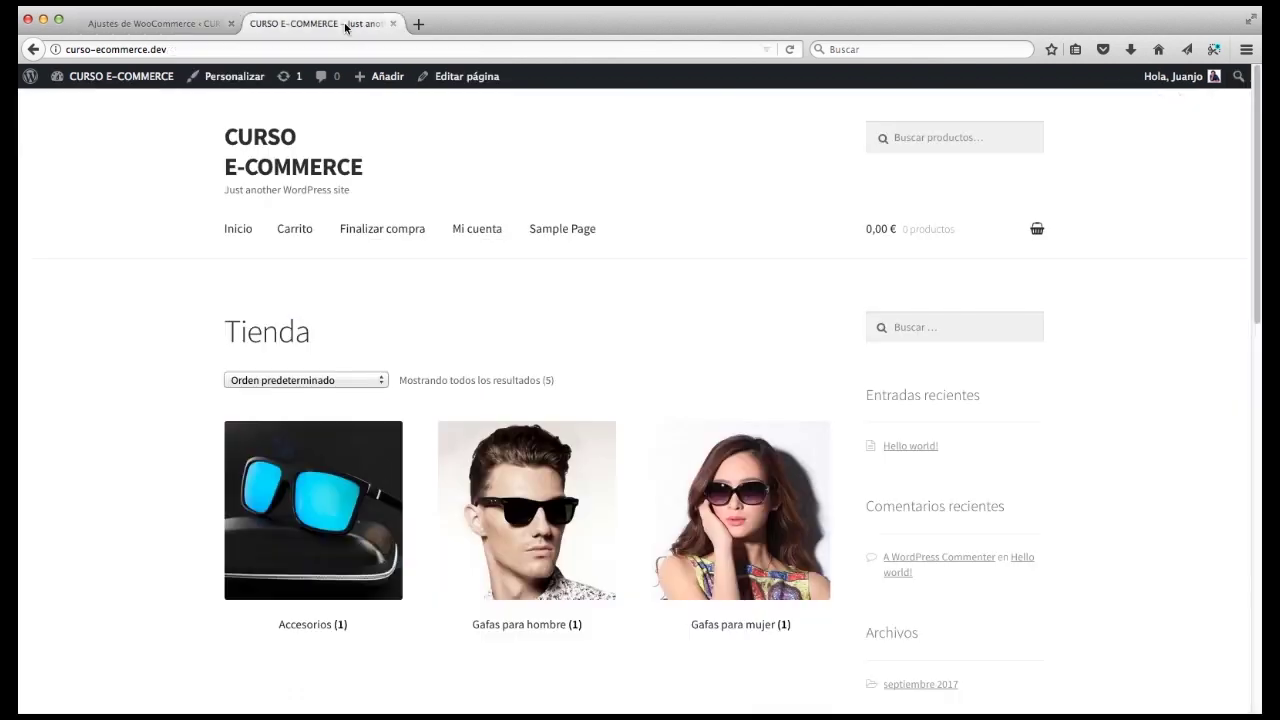
pyautogui.scroll(-3, 170, 513)
pyautogui.scroll(-2, 170, 513)
pyautogui.click(313, 551)
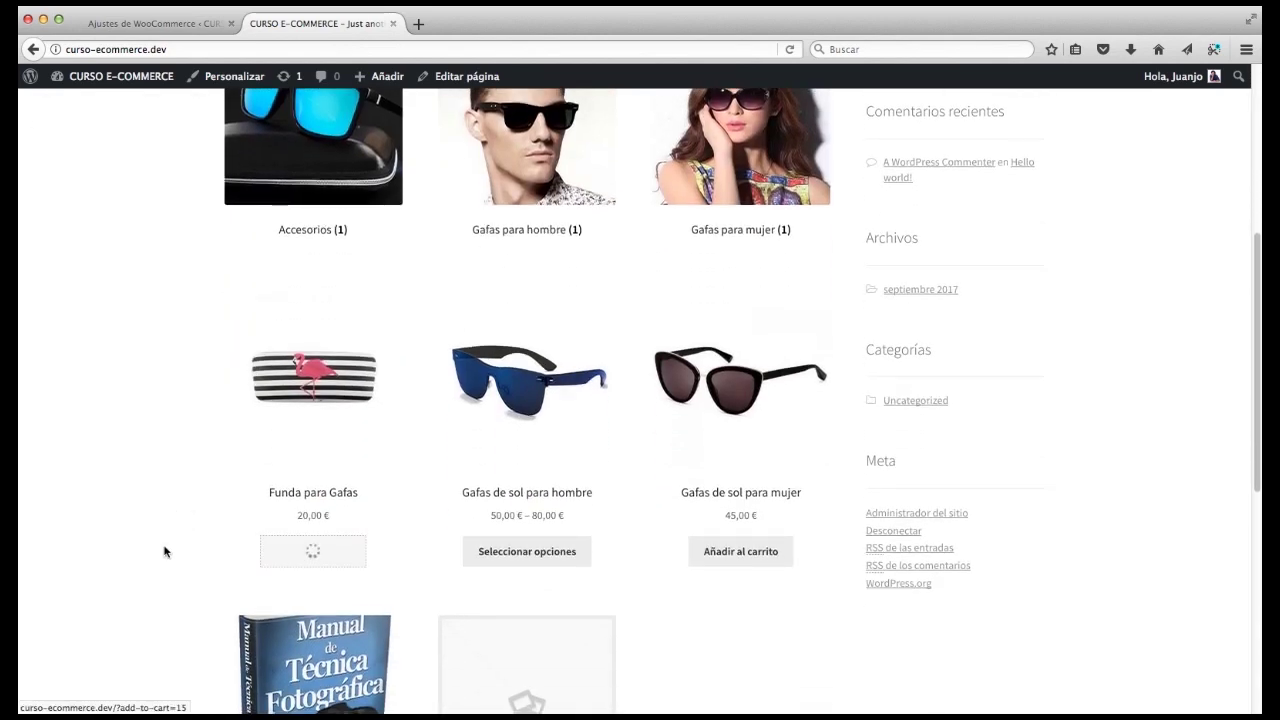
pyautogui.scroll(-5, 165, 551)
pyautogui.click(235, 348)
# Compare the cart total under Envío gratuito and Precio fijo shipping, leaving Precio fijo selected.
pyautogui.scroll(-6, 165, 457)
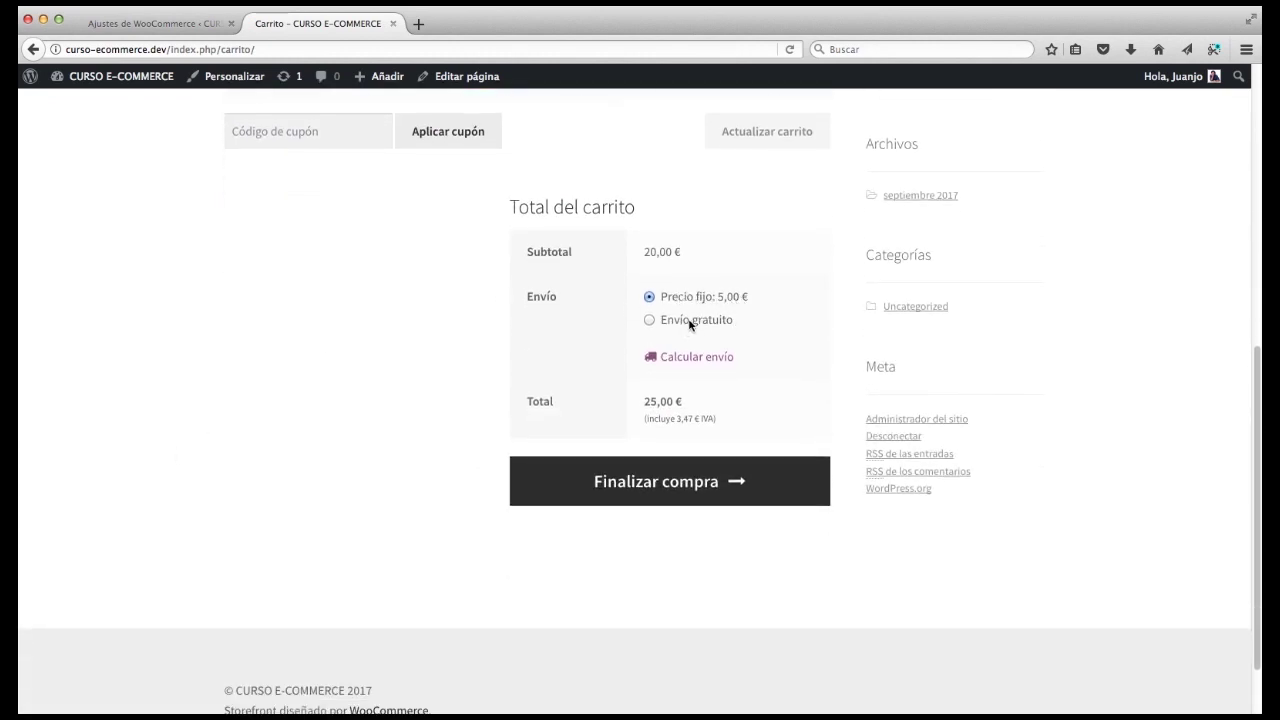
pyautogui.click(694, 322)
pyautogui.click(680, 294)
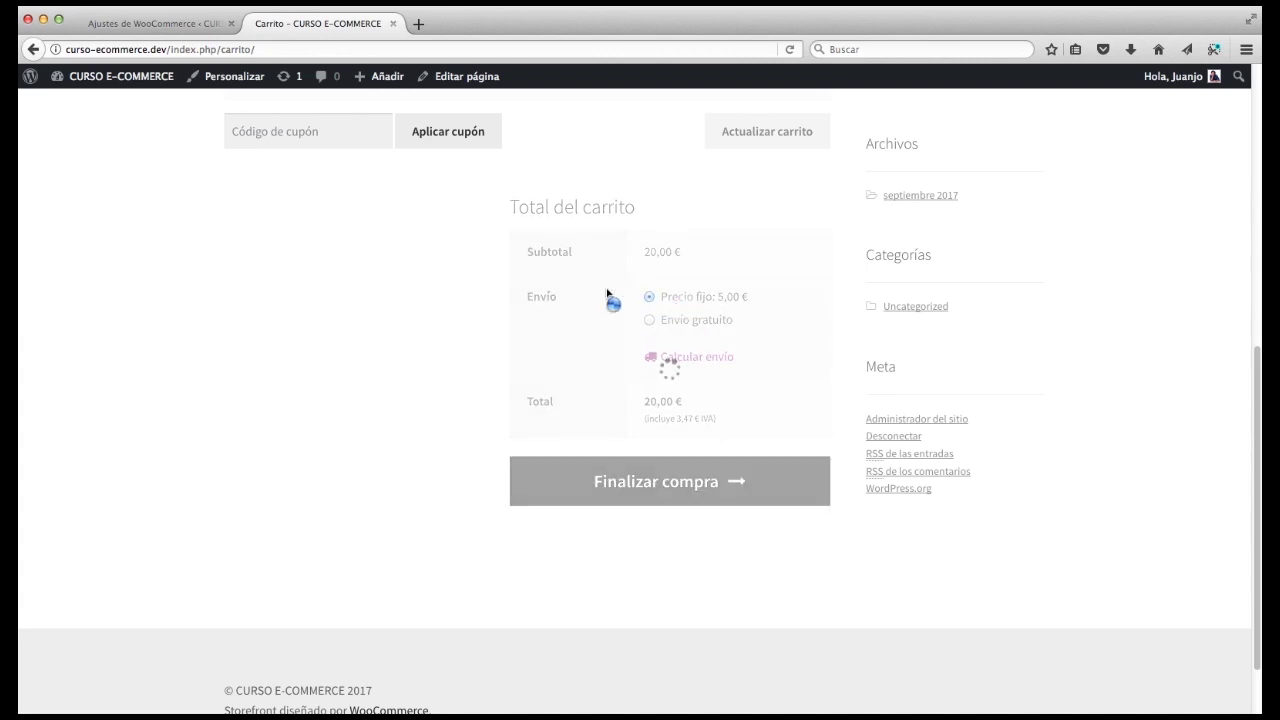
pyautogui.scroll(1, 415, 432)
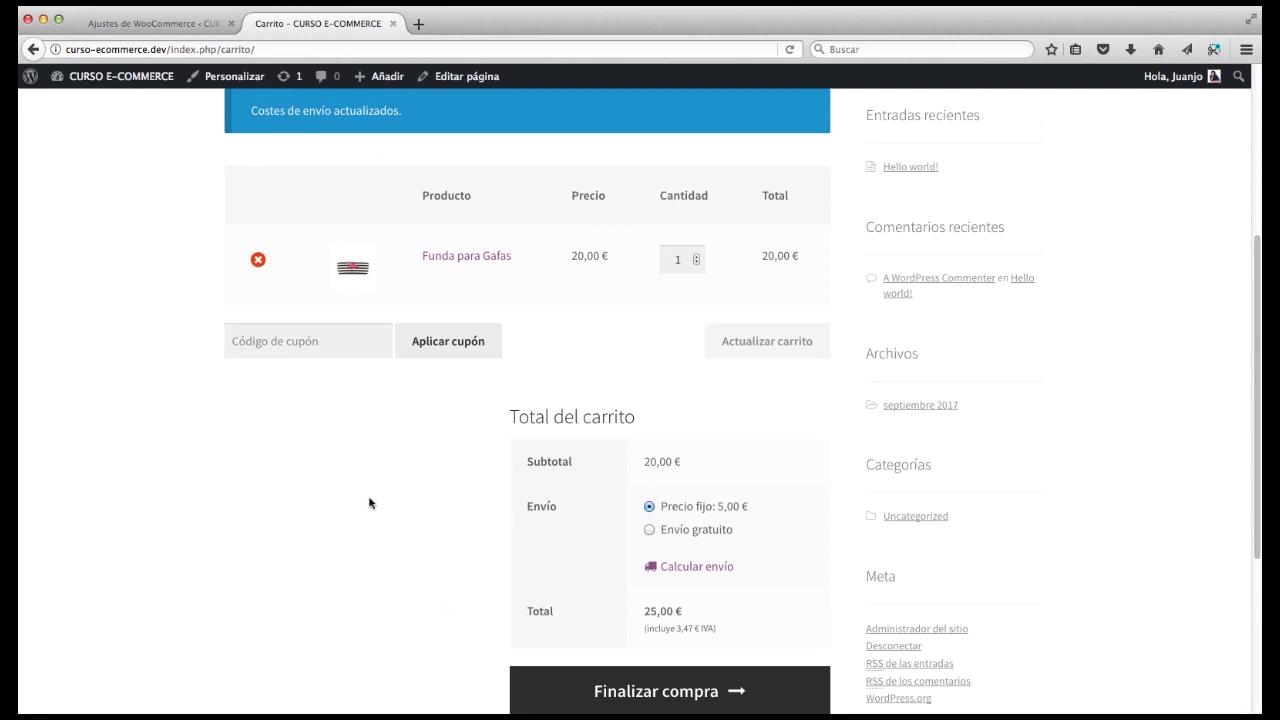
# Return to the Nacional zone settings, delete the Envío gratuito method and save the changes.
pyautogui.click(176, 24)
pyautogui.moveTo(414, 484)
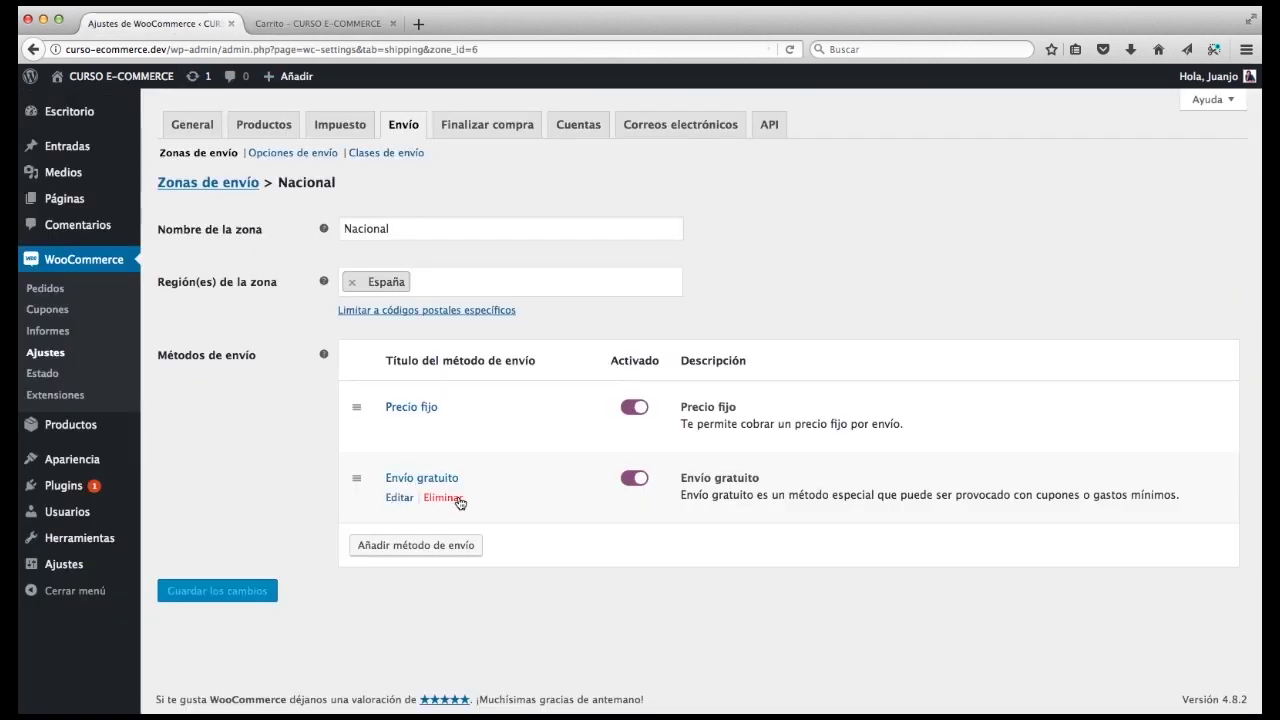
pyautogui.click(443, 498)
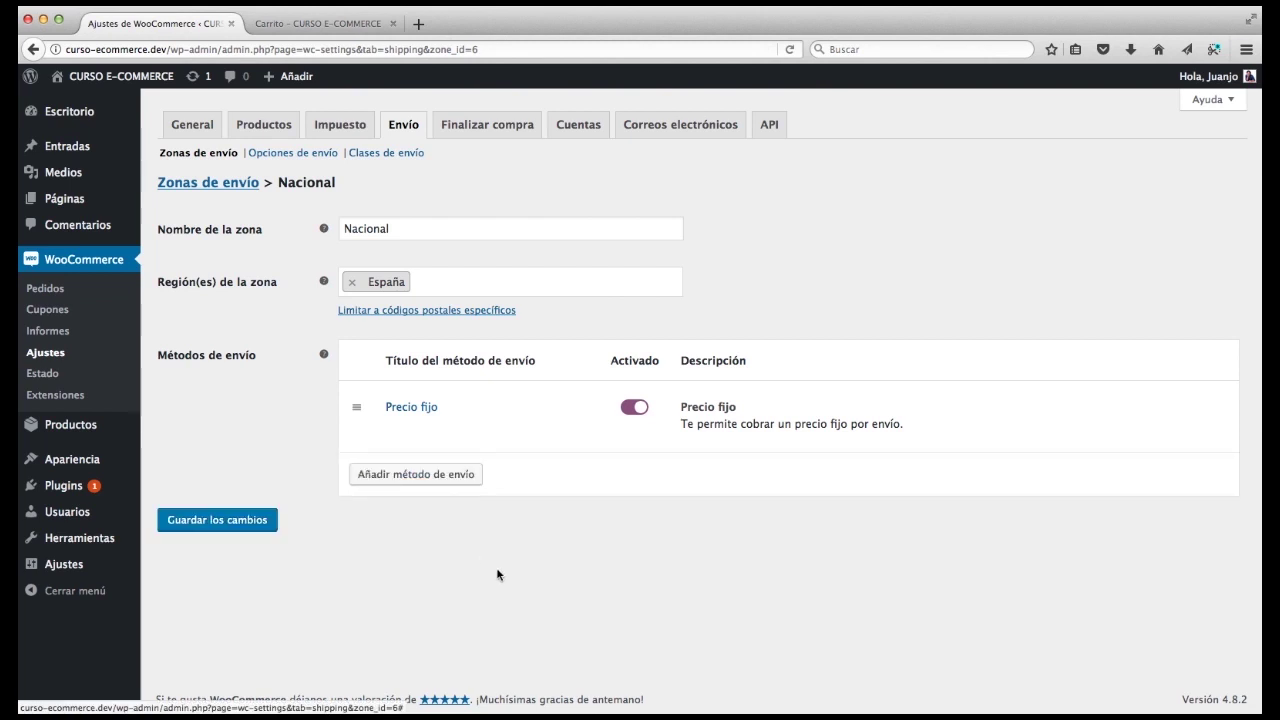
pyautogui.click(238, 530)
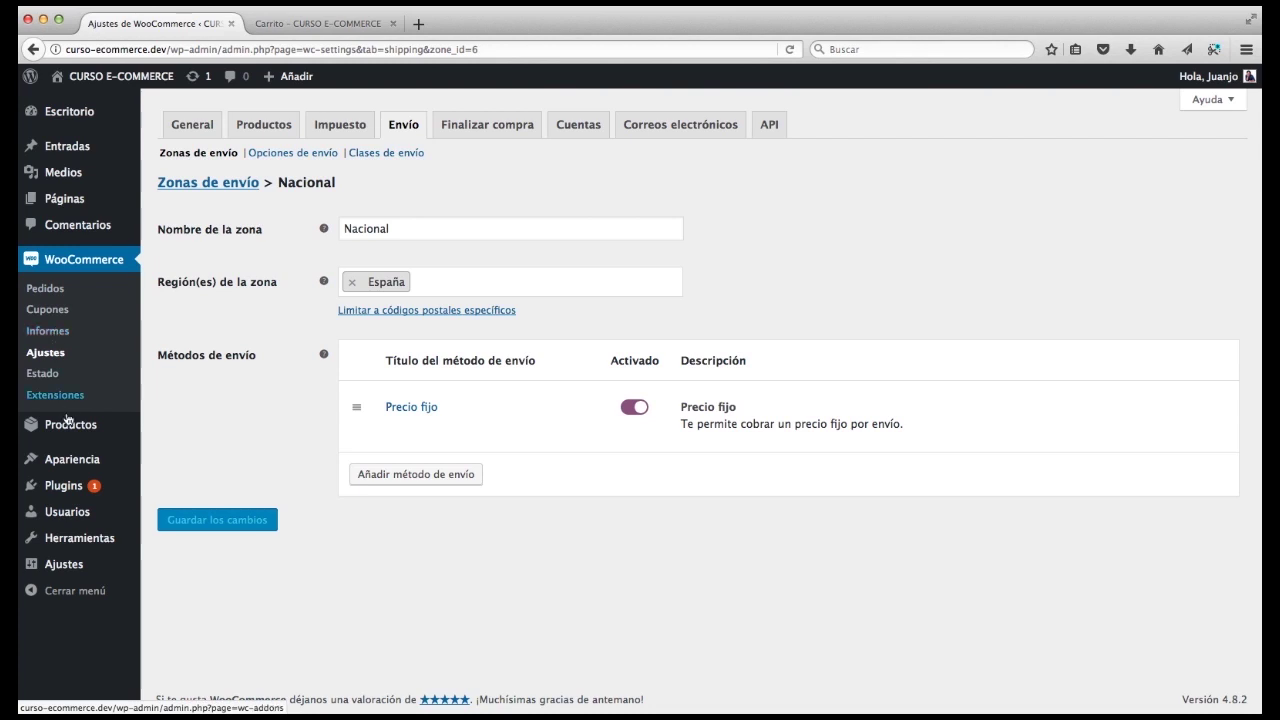
# Search the plugin directory for "woocommerce advanced free shipping", then install and activate the WooCommerce Advanced Free Shipping plugin.
pyautogui.moveTo(72, 492)
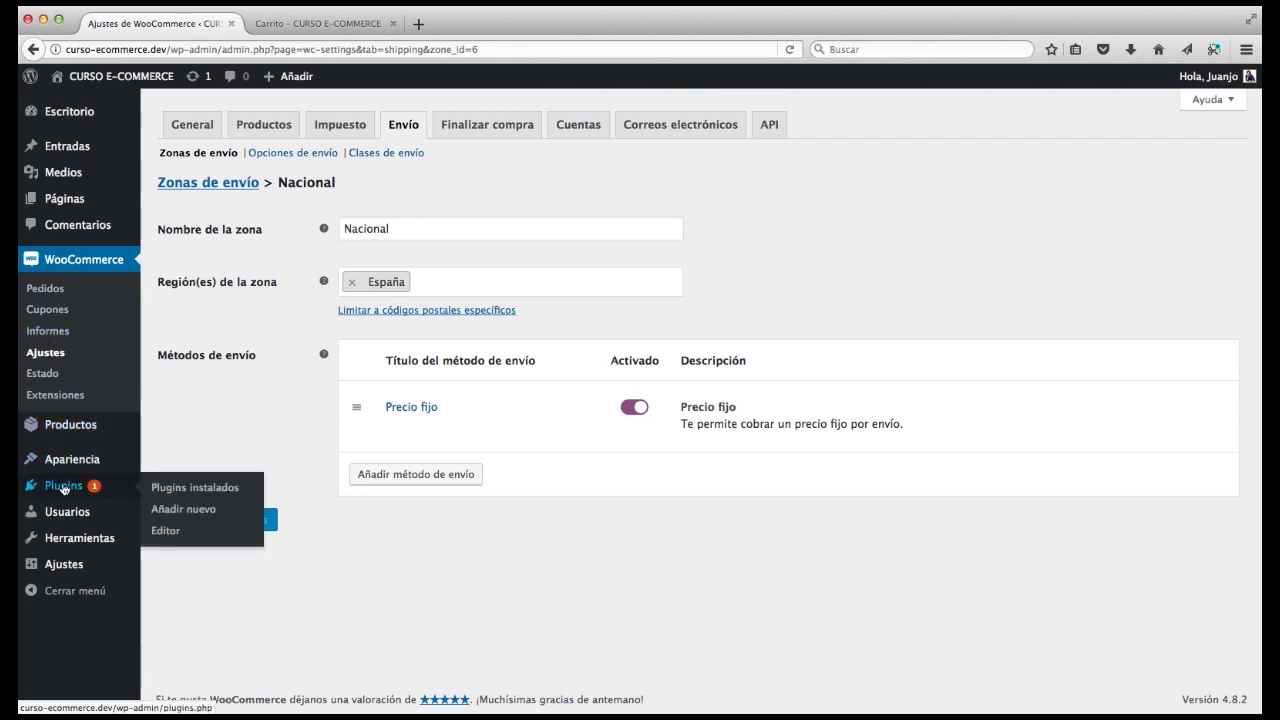
pyautogui.click(195, 511)
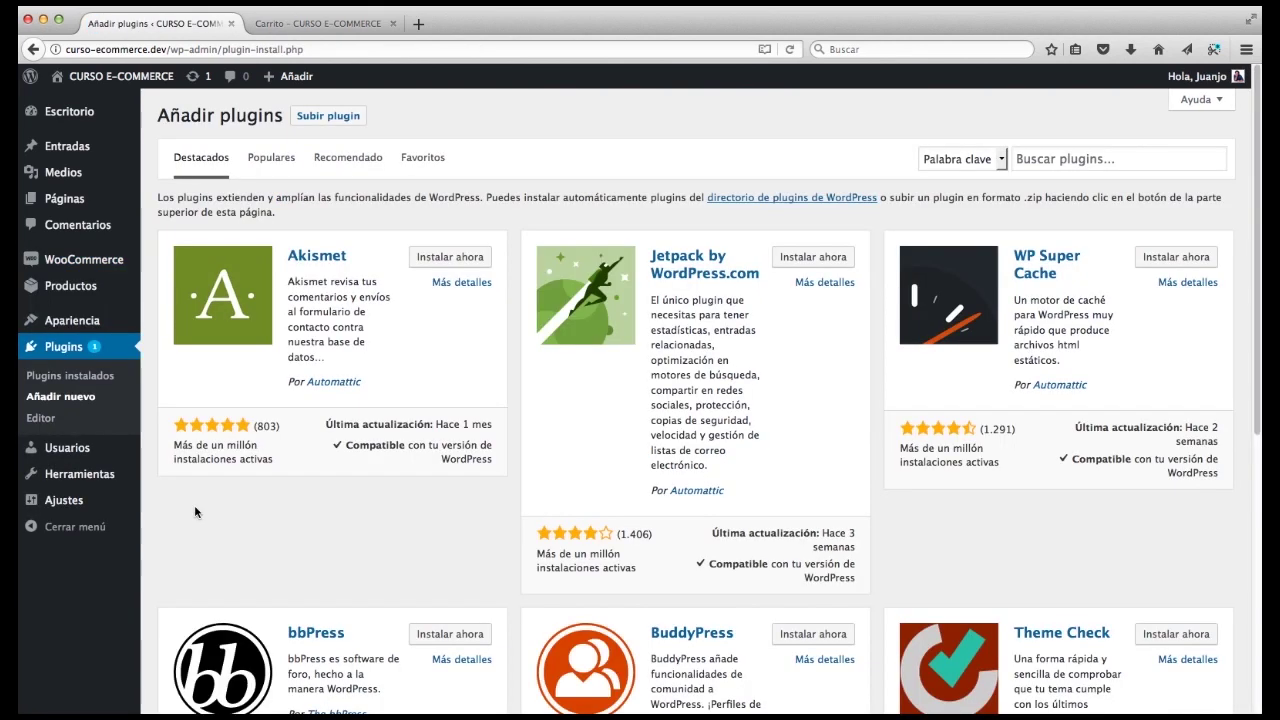
pyautogui.click(1041, 158)
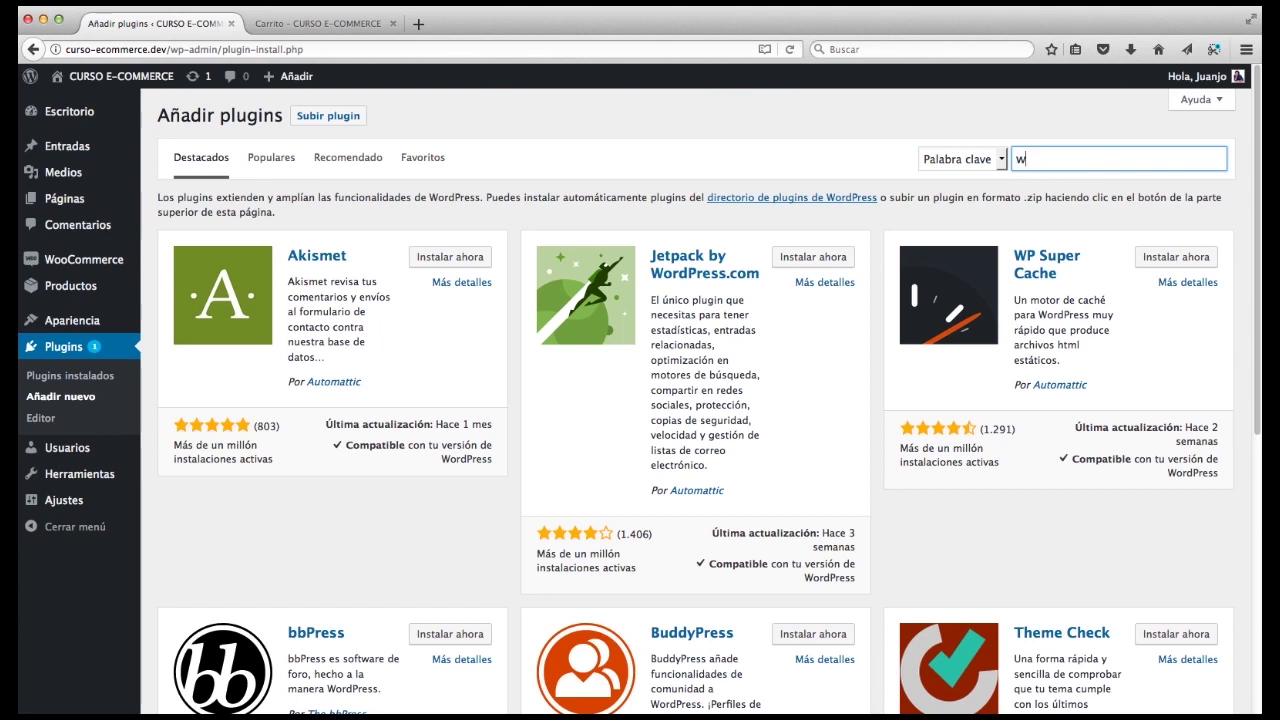
pyautogui.write('woocommerc')
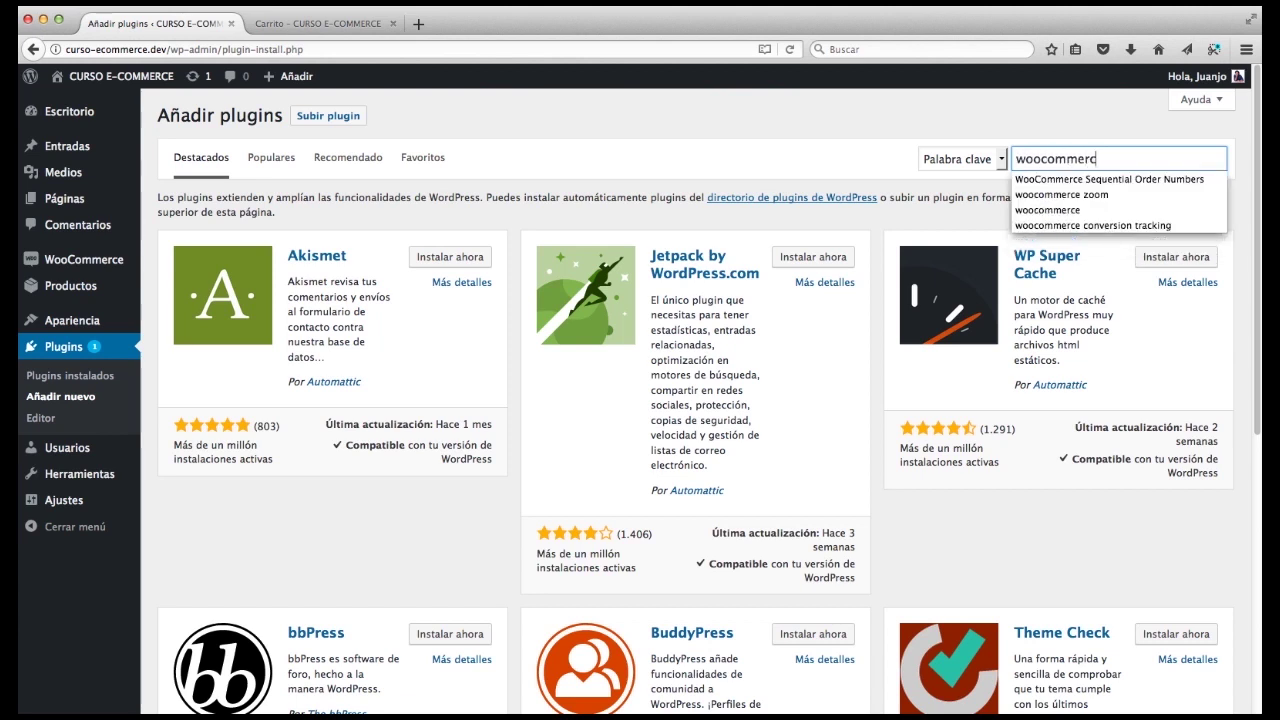
pyautogui.write('e advanced free shipping')
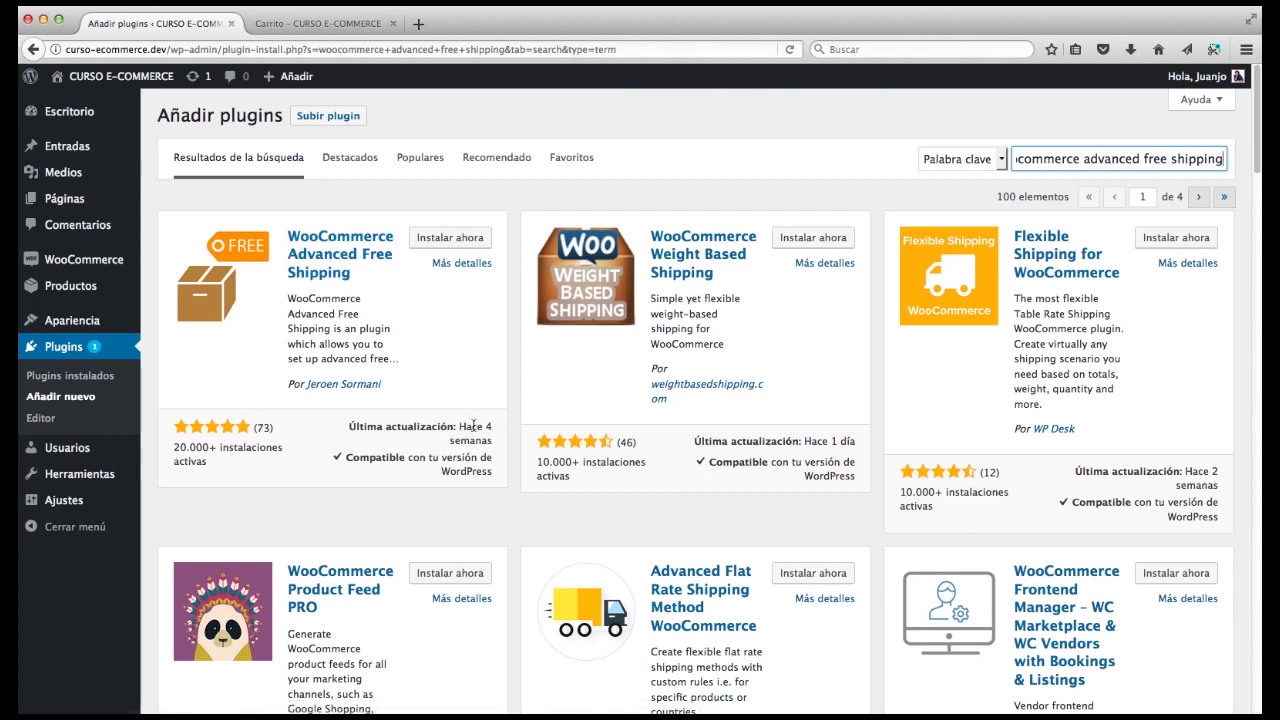
pyautogui.click(452, 240)
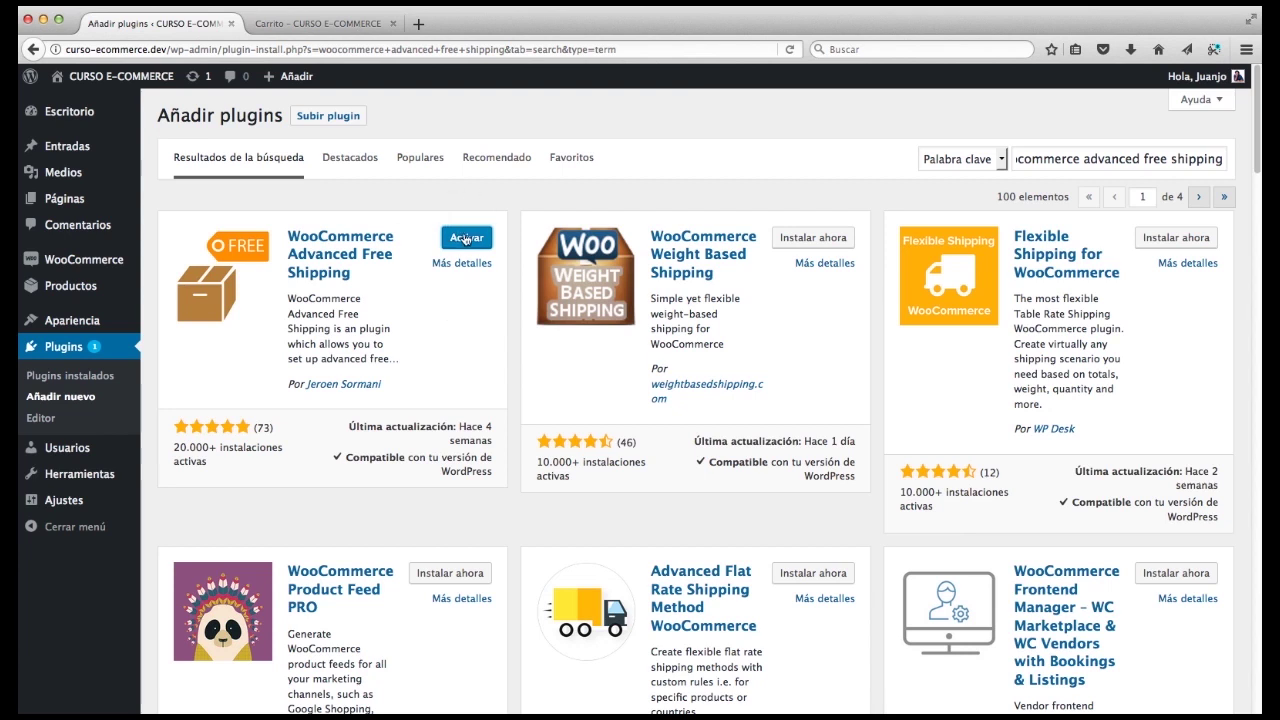
pyautogui.click(464, 238)
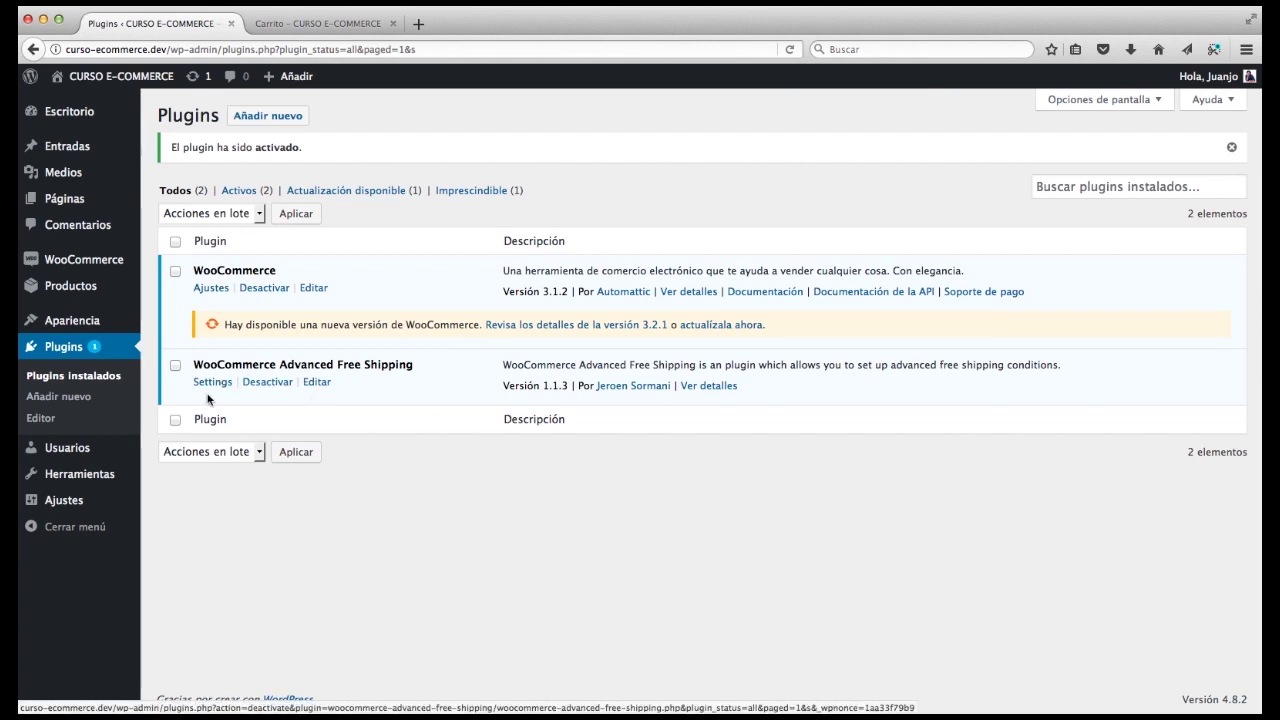
# Open the Envío Gratis Avanzado section of the WooCommerce shipping settings and start a new free shipping rate.
pyautogui.moveTo(76, 263)
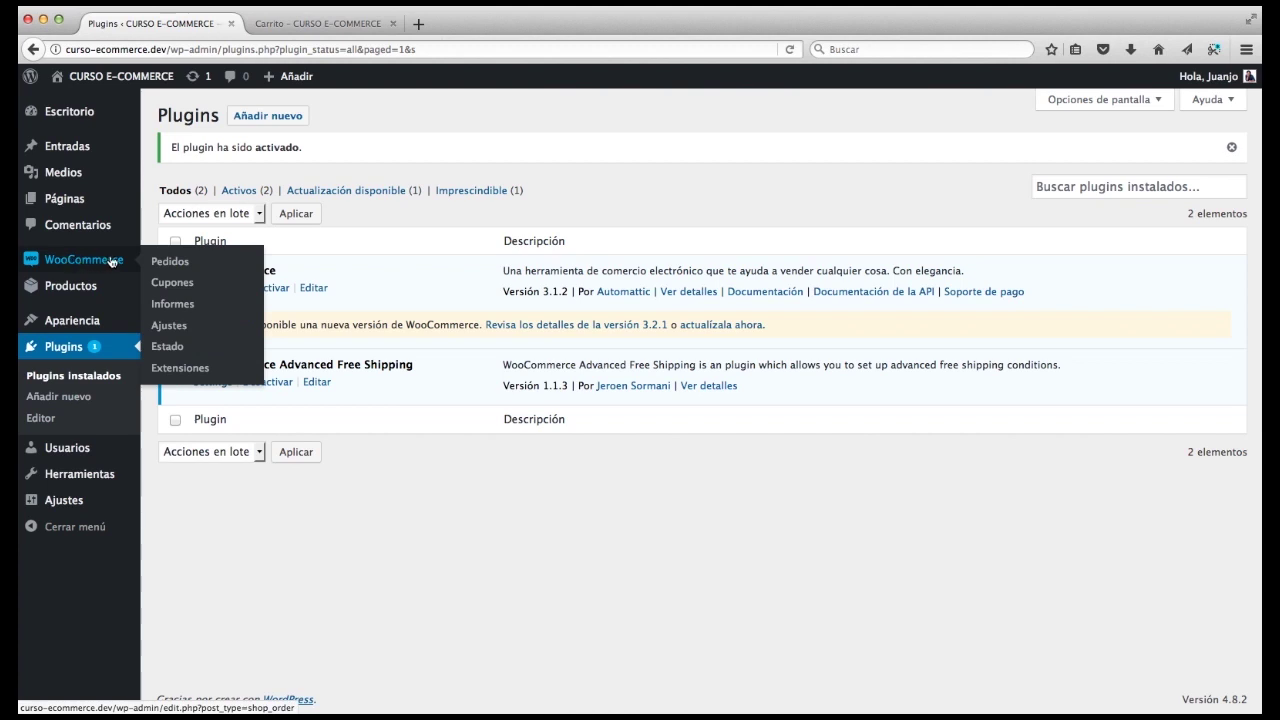
pyautogui.click(170, 326)
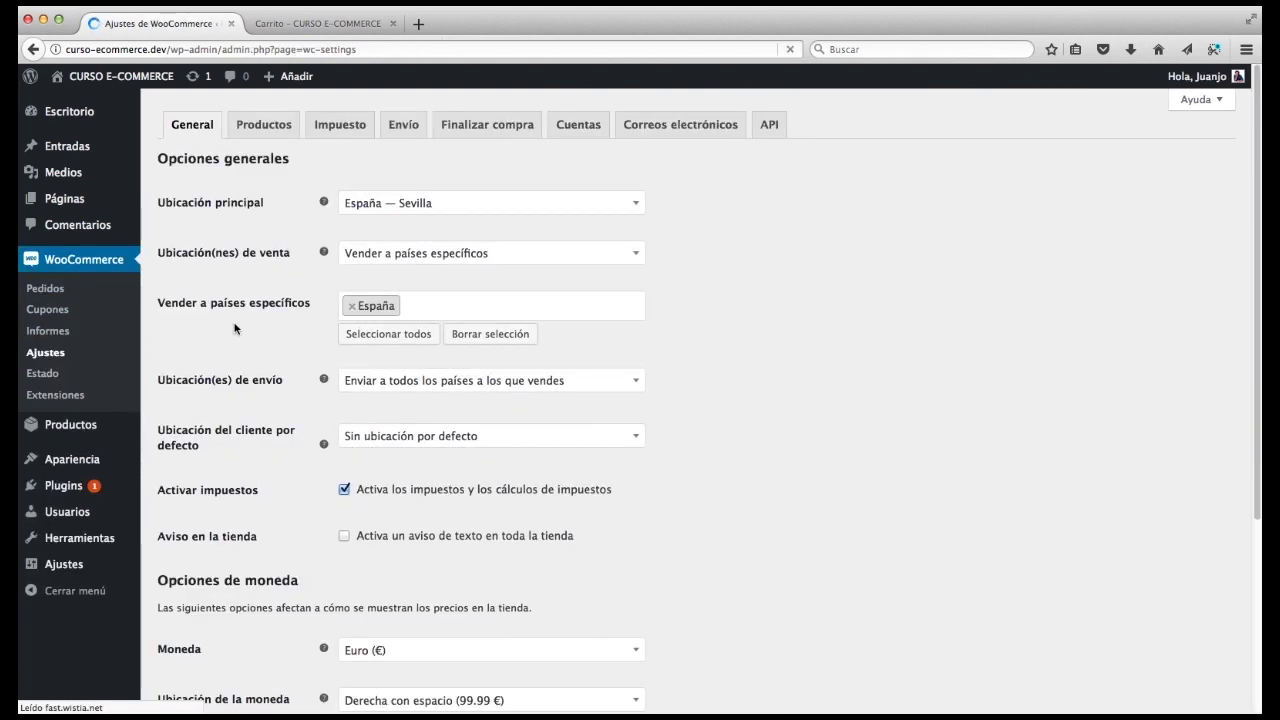
pyautogui.click(402, 125)
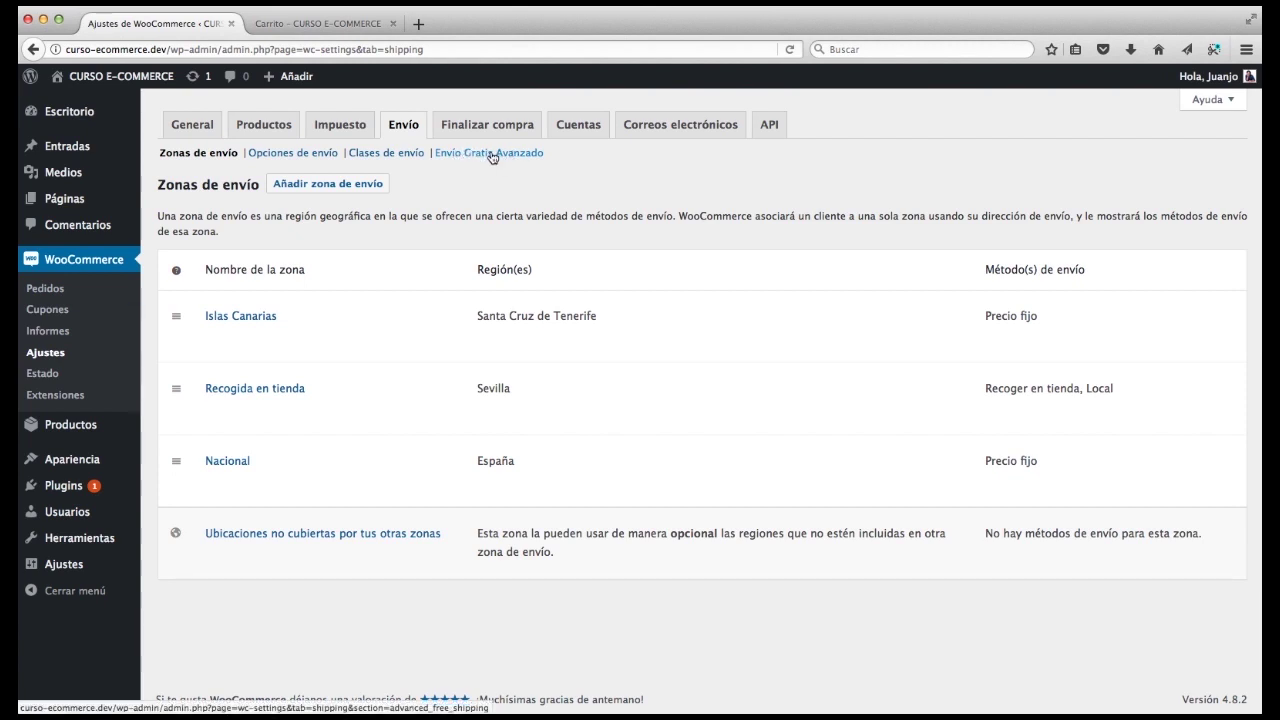
pyautogui.click(491, 155)
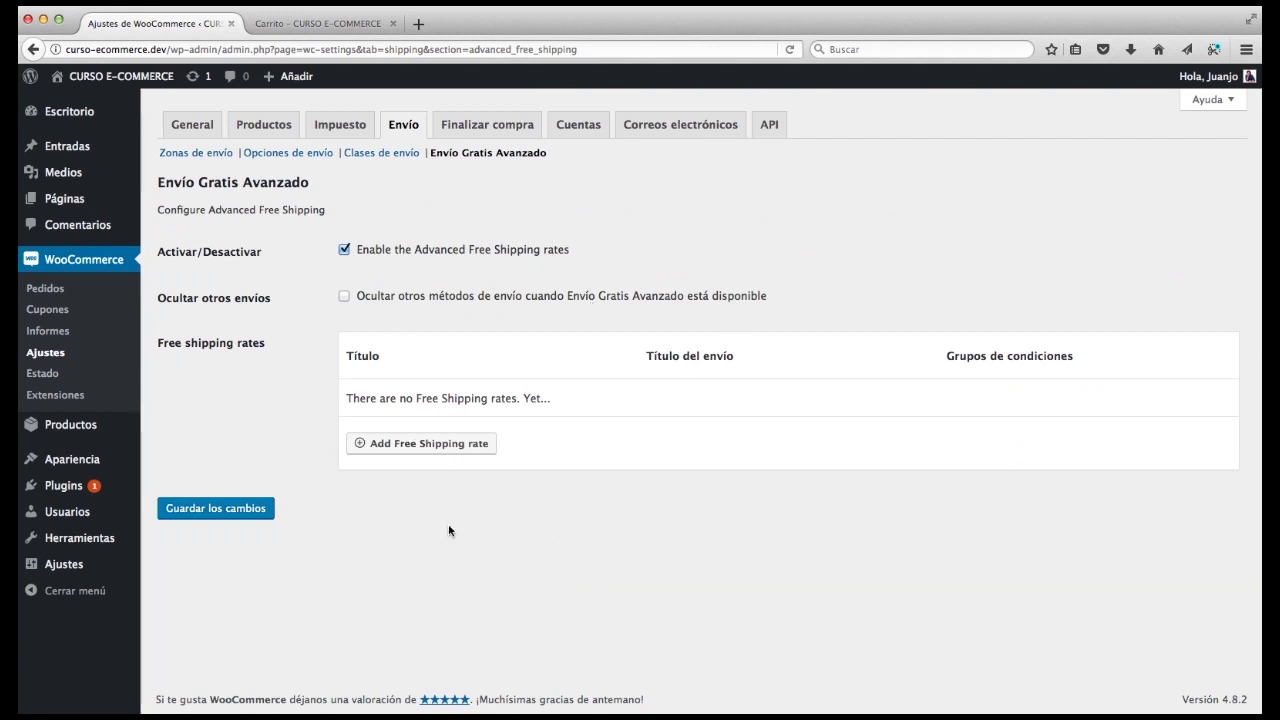
pyautogui.click(426, 446)
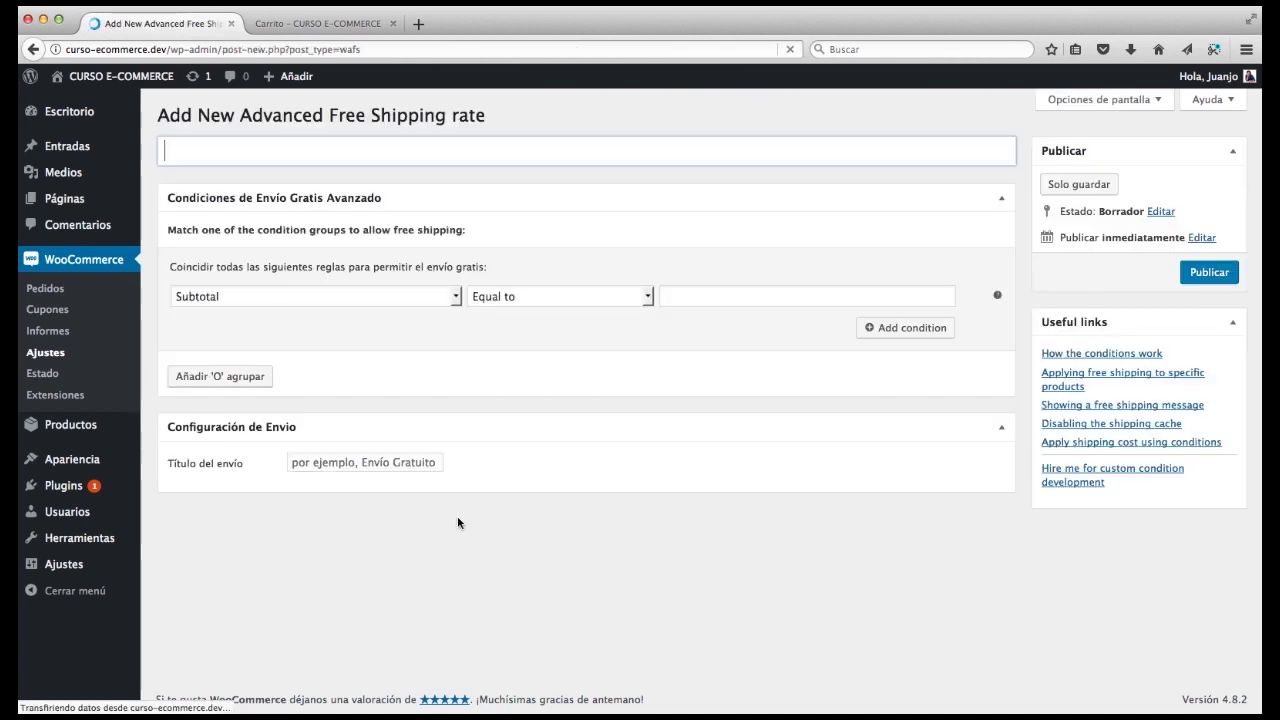
# Set the rate's first condition to Subtotal, Greater or equal to, 70.
pyautogui.click(299, 293)
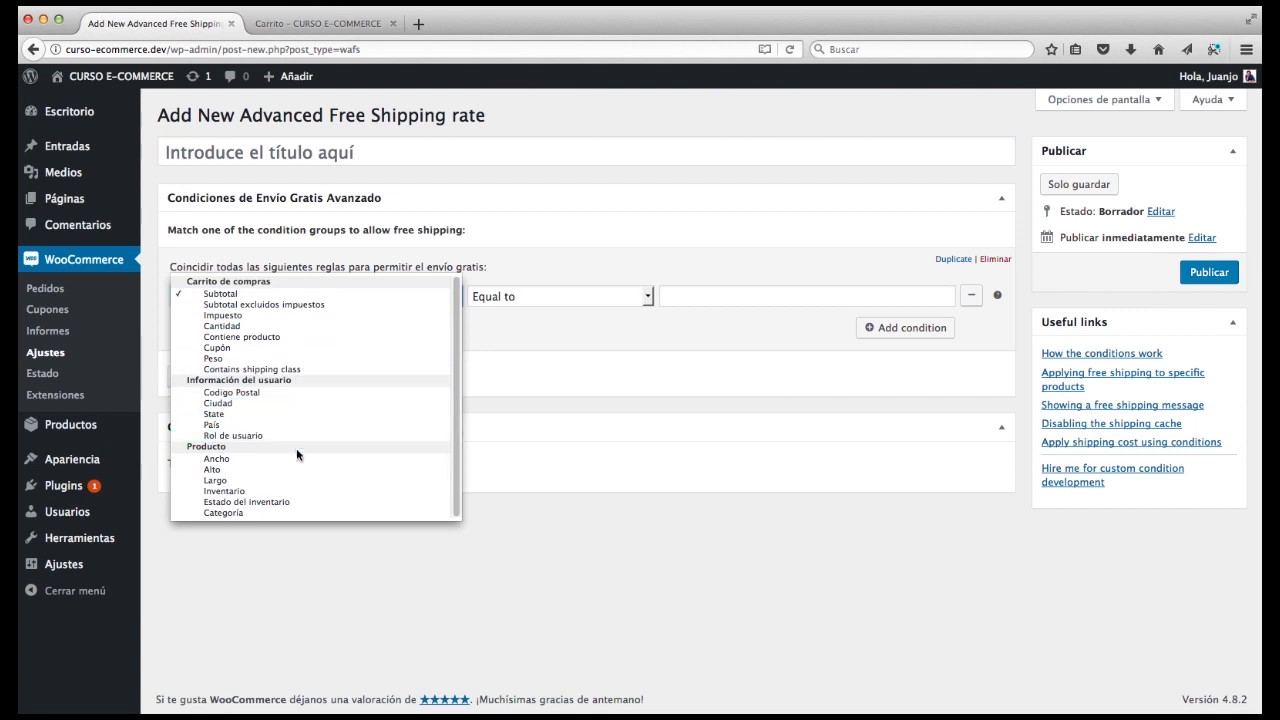
pyautogui.click(269, 294)
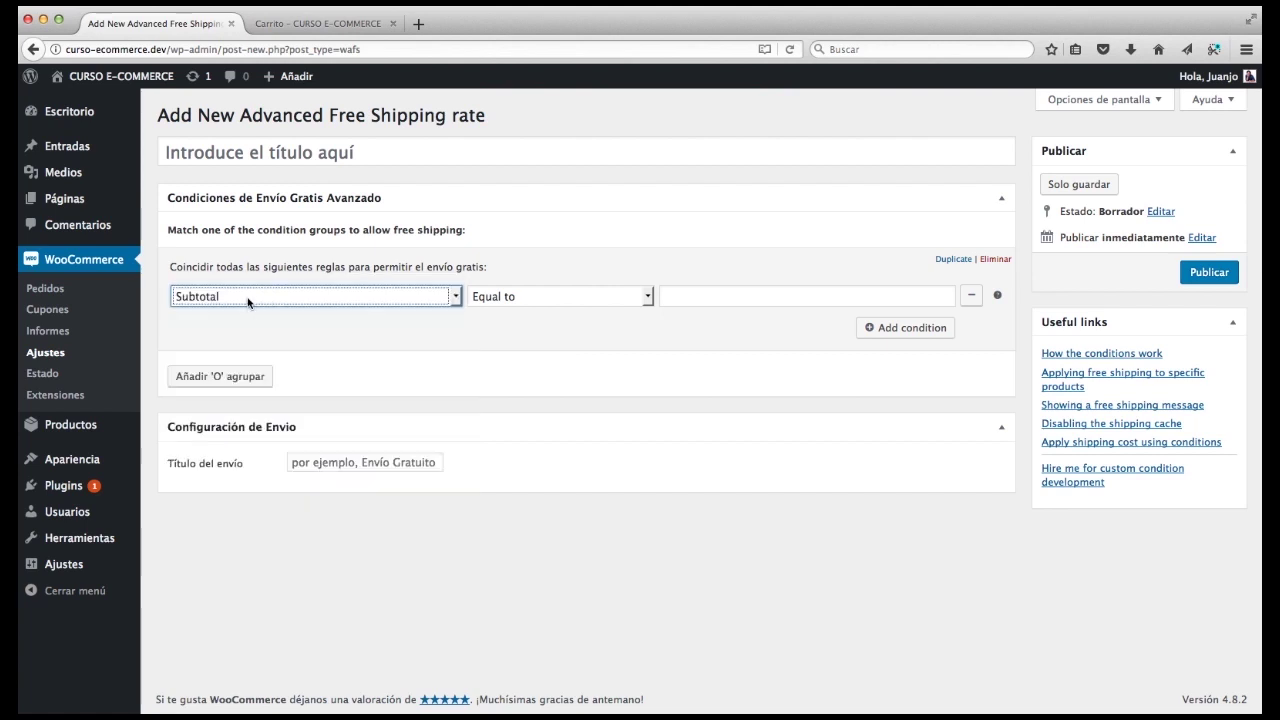
pyautogui.click(521, 296)
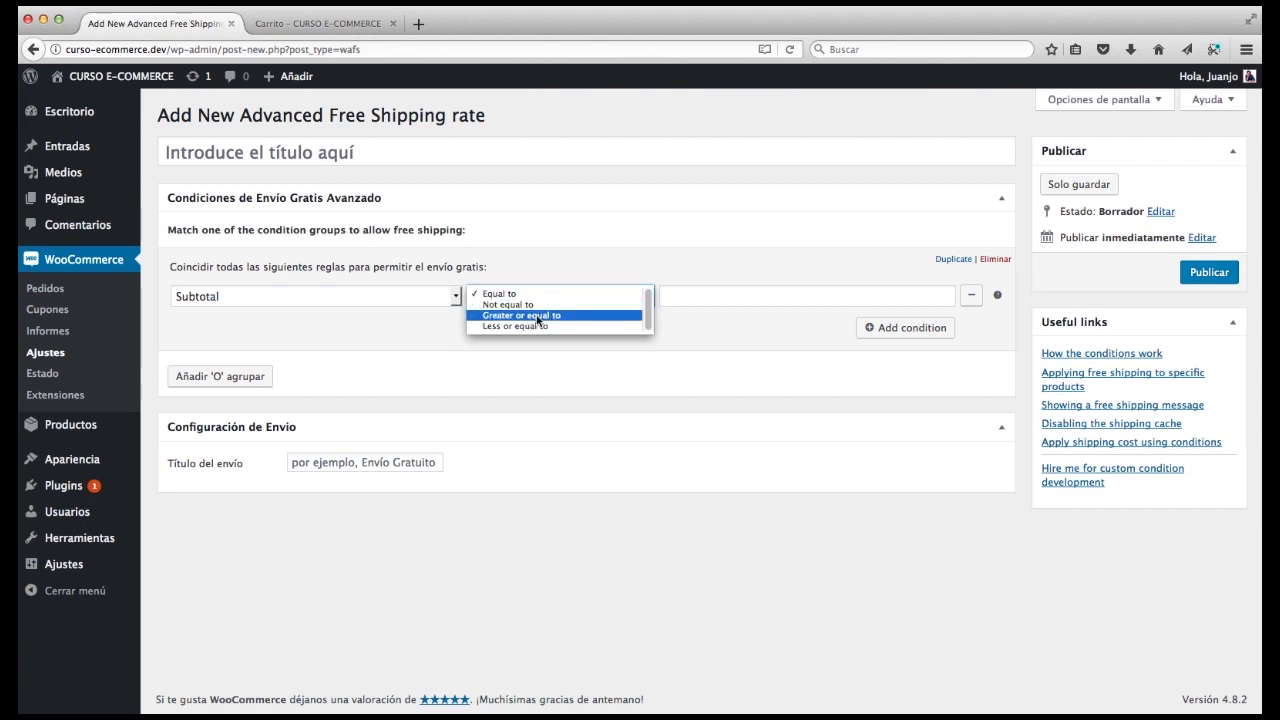
pyautogui.click(538, 316)
pyautogui.click(699, 294)
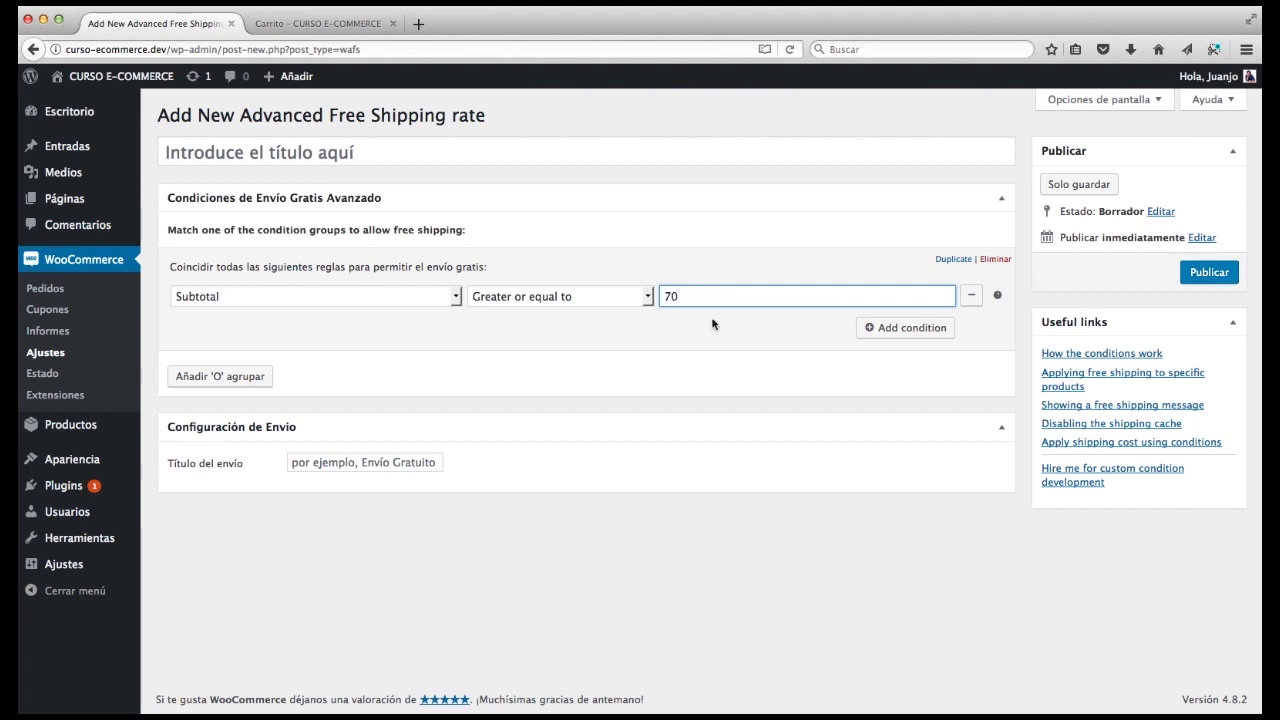
# Add a second condition to the free shipping rate: País, Equal to, España.
pyautogui.click(893, 330)
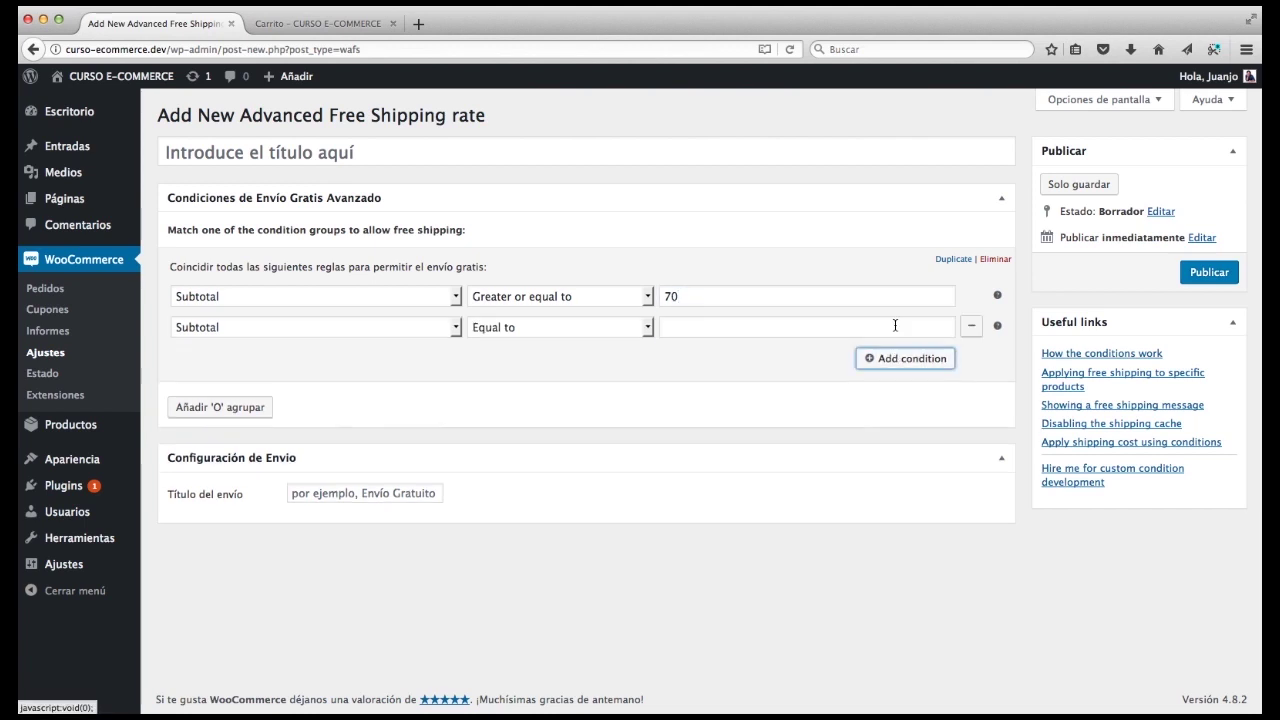
pyautogui.click(456, 327)
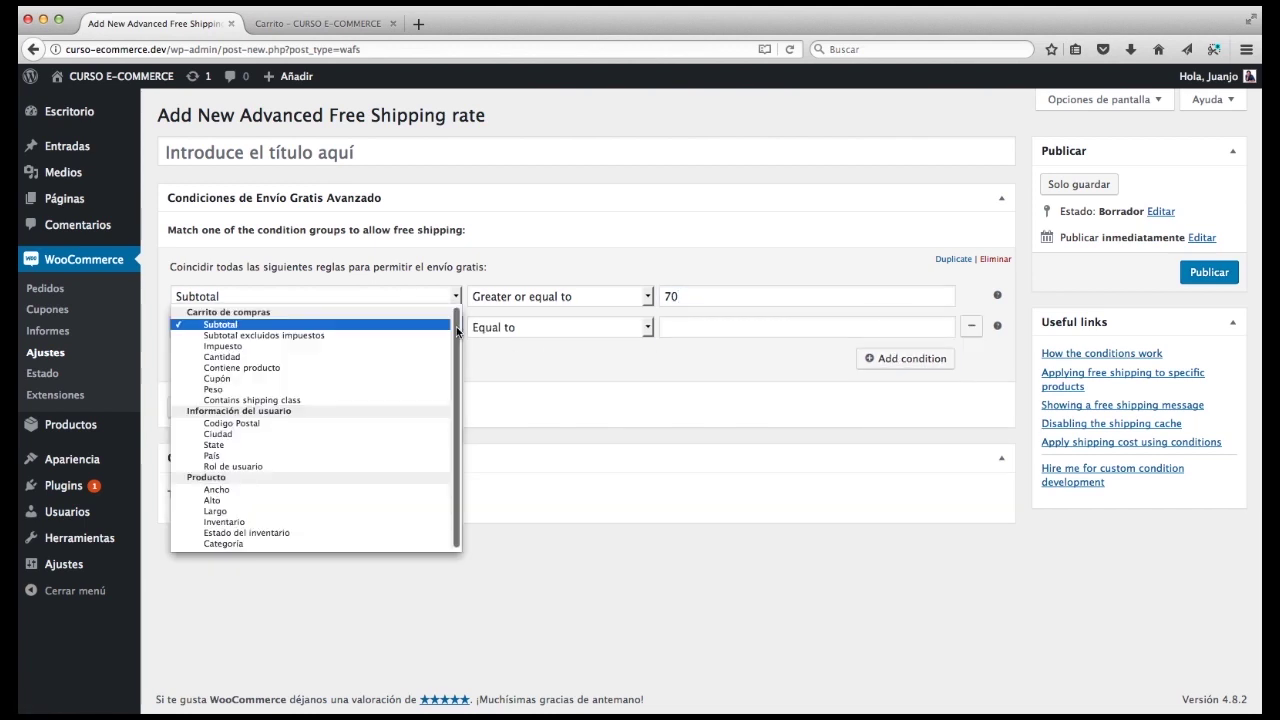
pyautogui.press('Escape')
pyautogui.press('p')
pyautogui.click(534, 330)
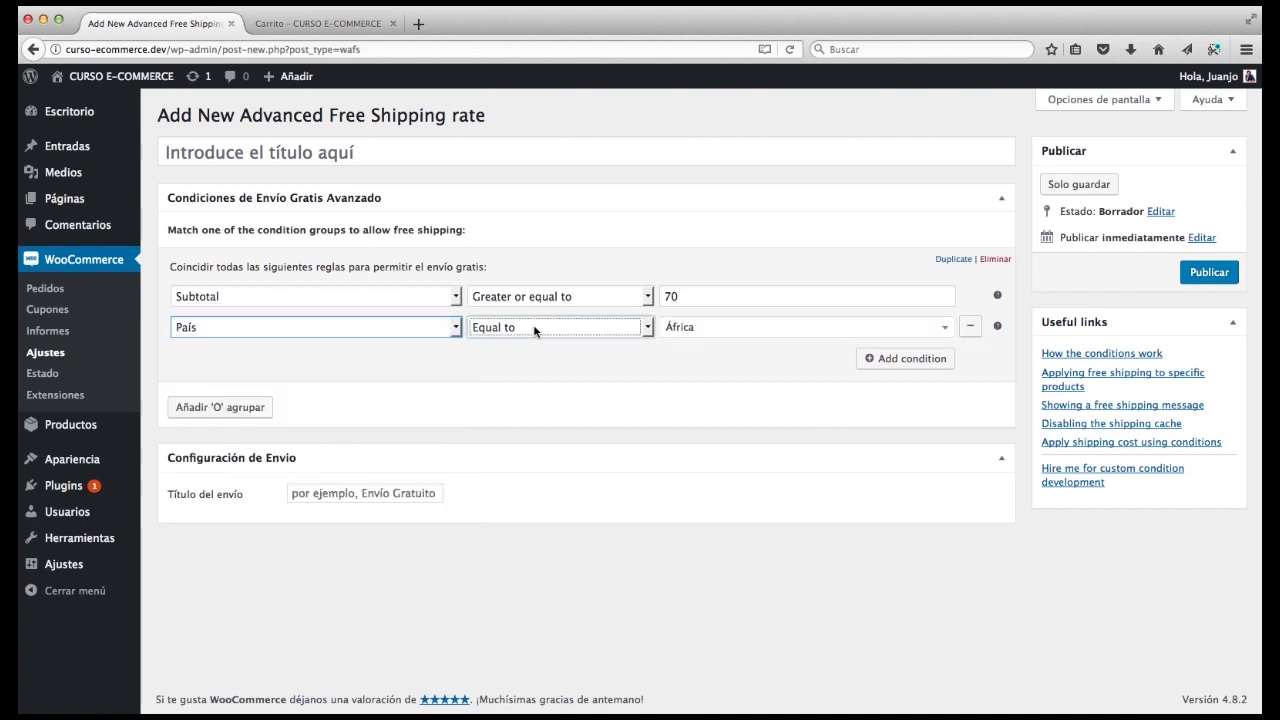
pyautogui.click(534, 331)
pyautogui.click(534, 326)
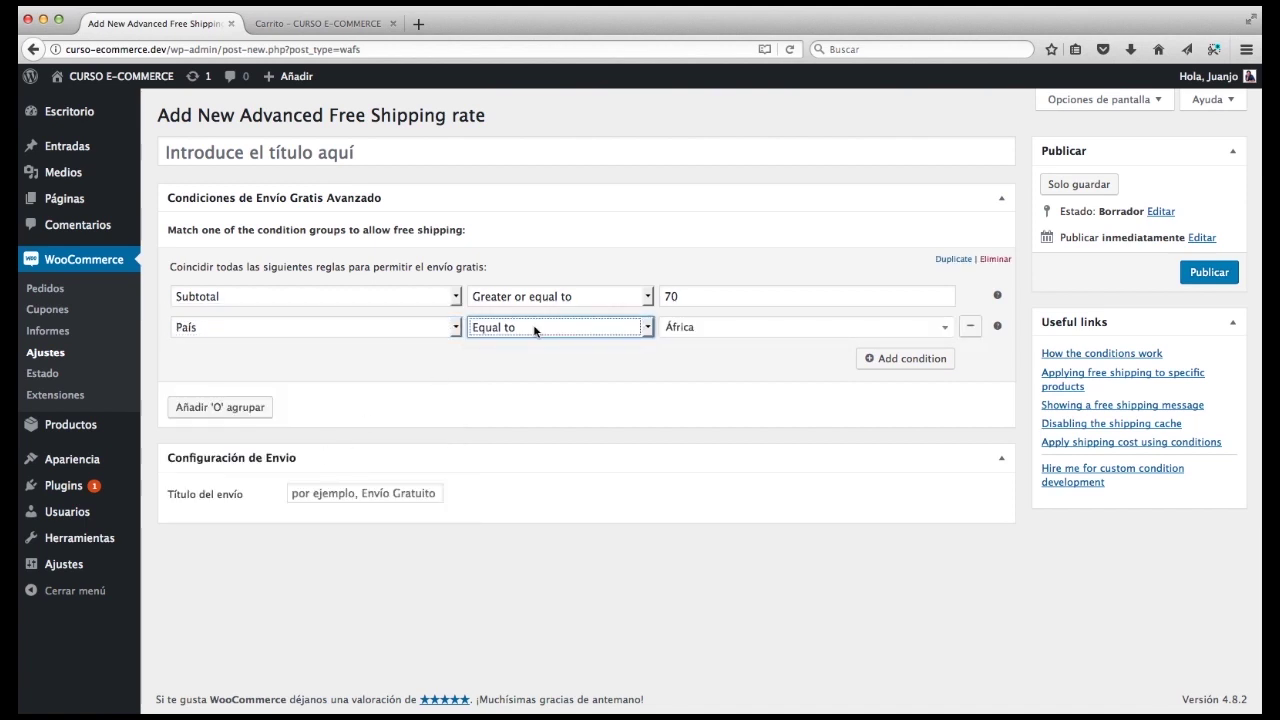
pyautogui.click(704, 331)
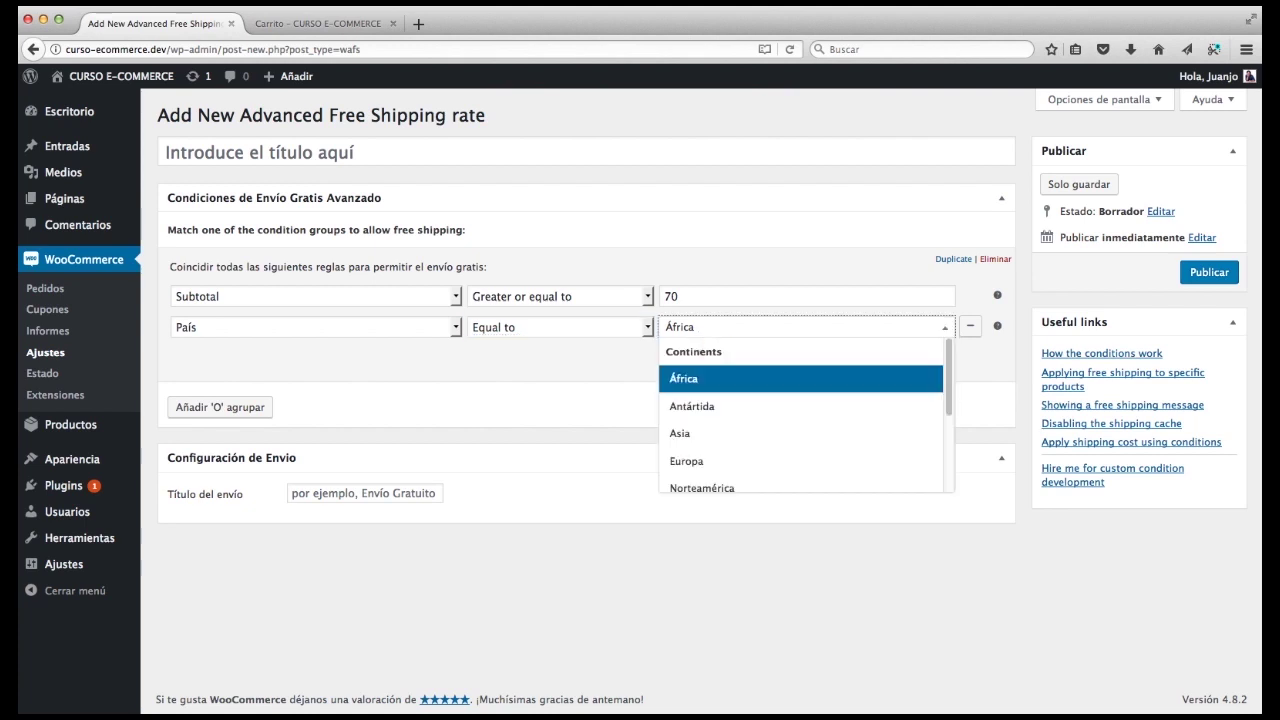
pyautogui.scroll(-3, 789, 468)
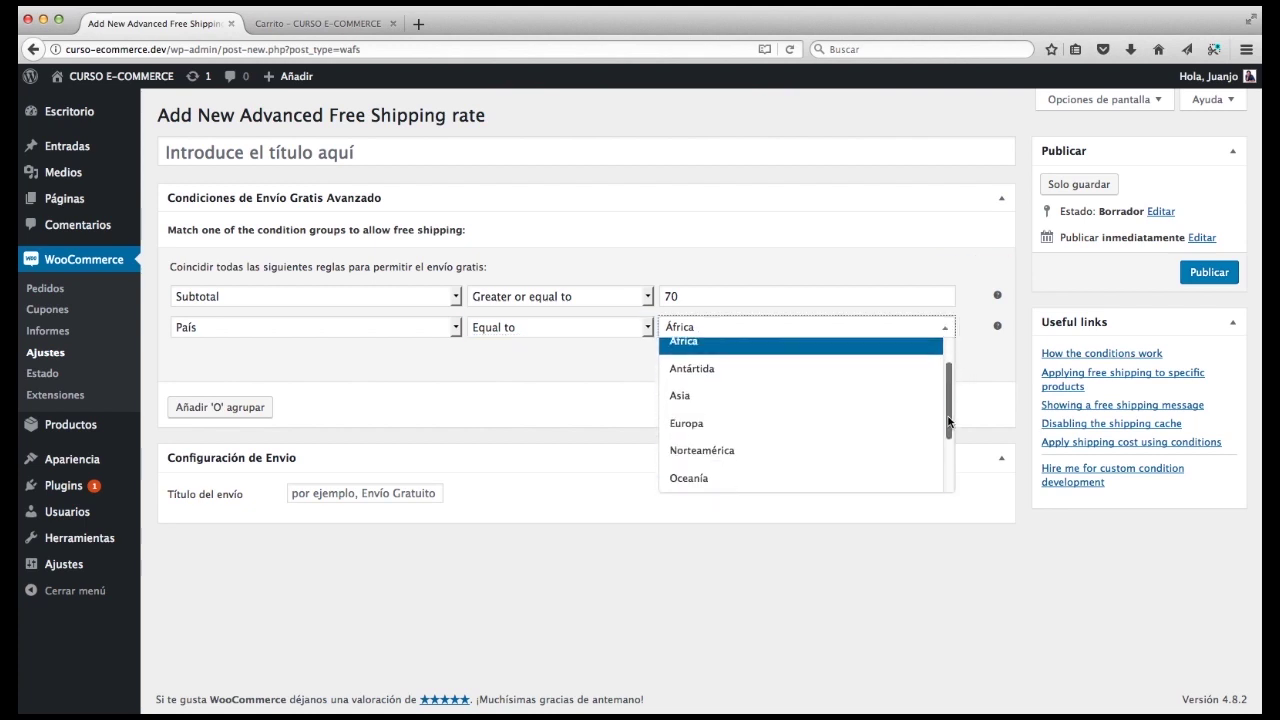
pyautogui.click(737, 480)
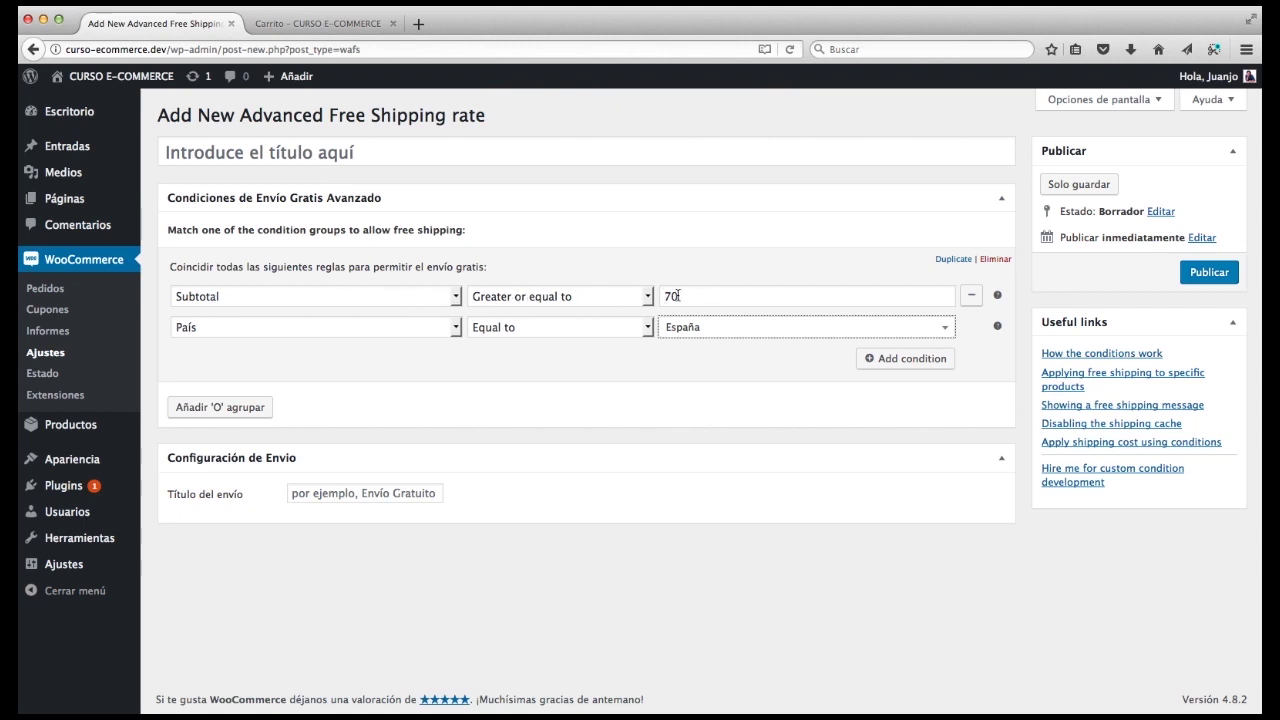
# Set the shipping title to "Envio gratis", title the rate "envio gratis 70€" and publish it.
pyautogui.click(350, 494)
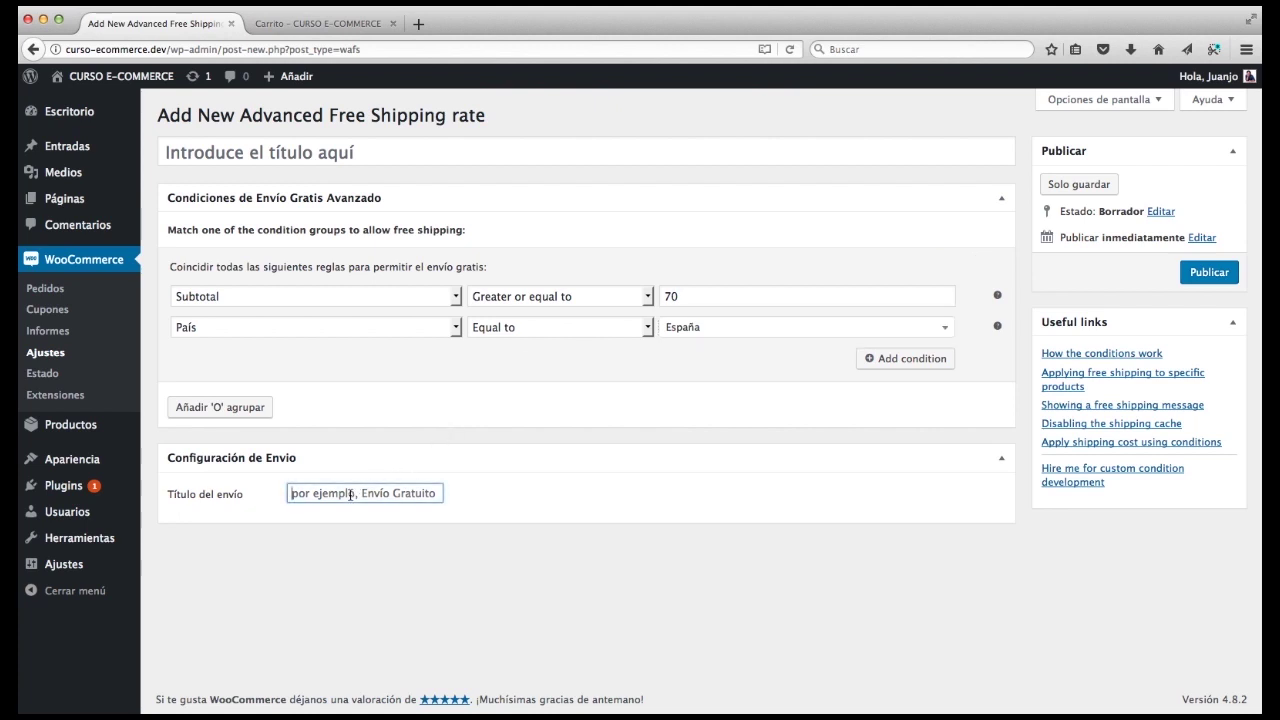
pyautogui.write('ENvio')
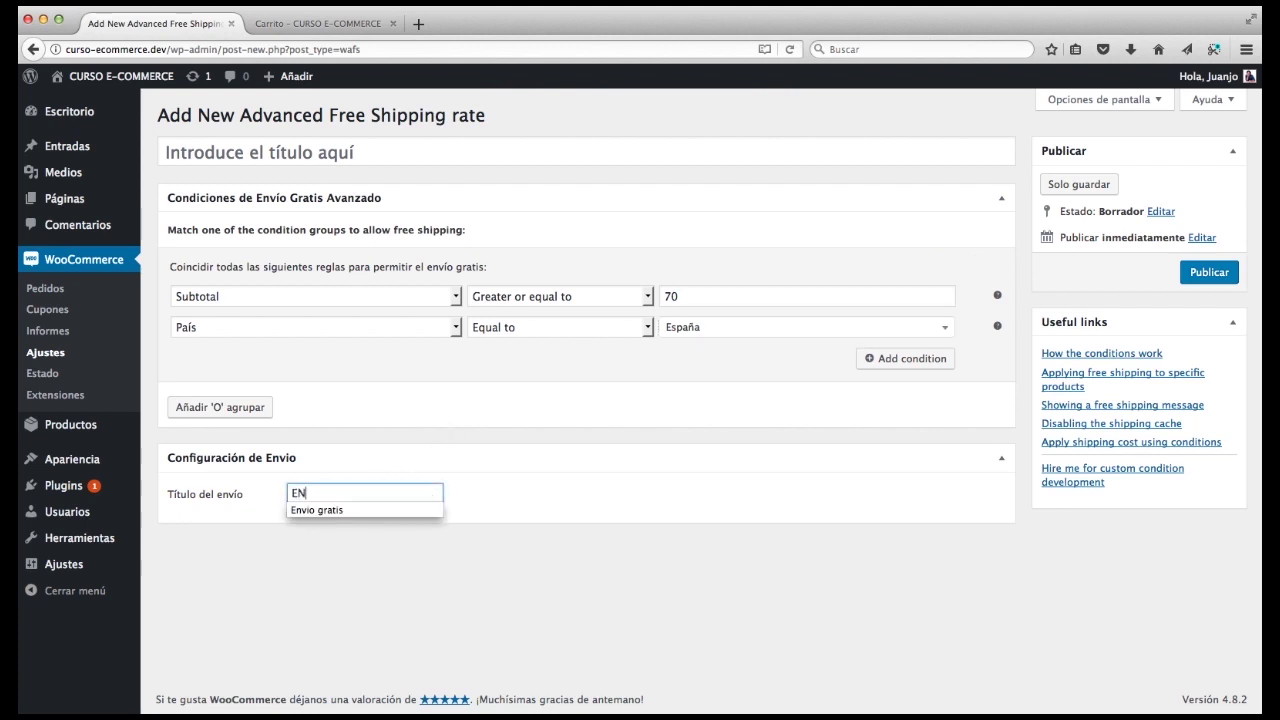
pyautogui.press('Down')
pyautogui.press('Return')
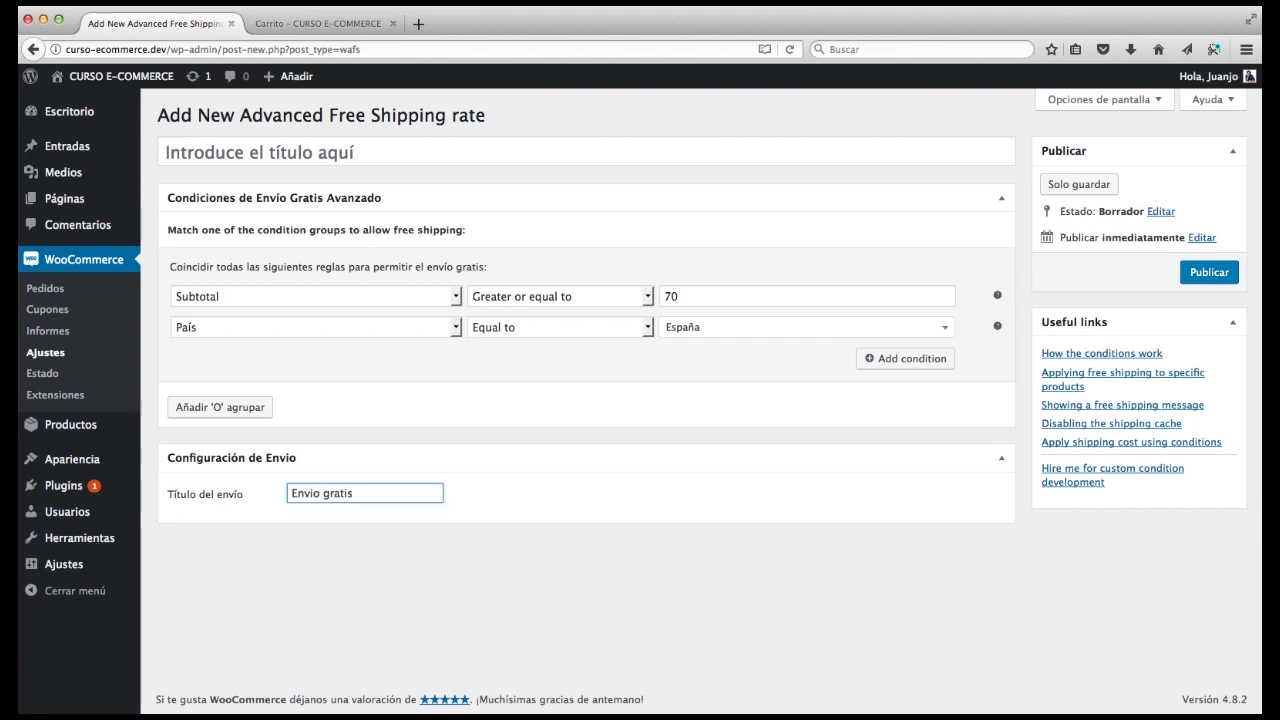
pyautogui.click(224, 155)
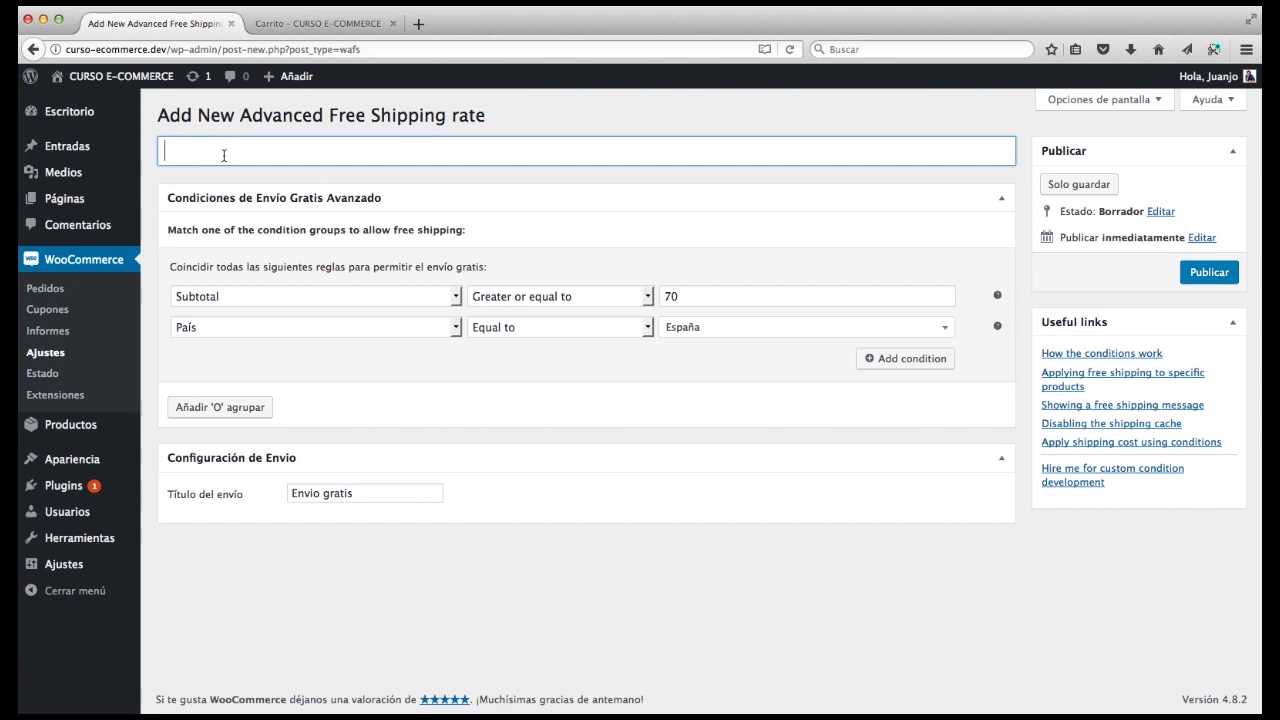
pyautogui.write('envio gratis 70€')
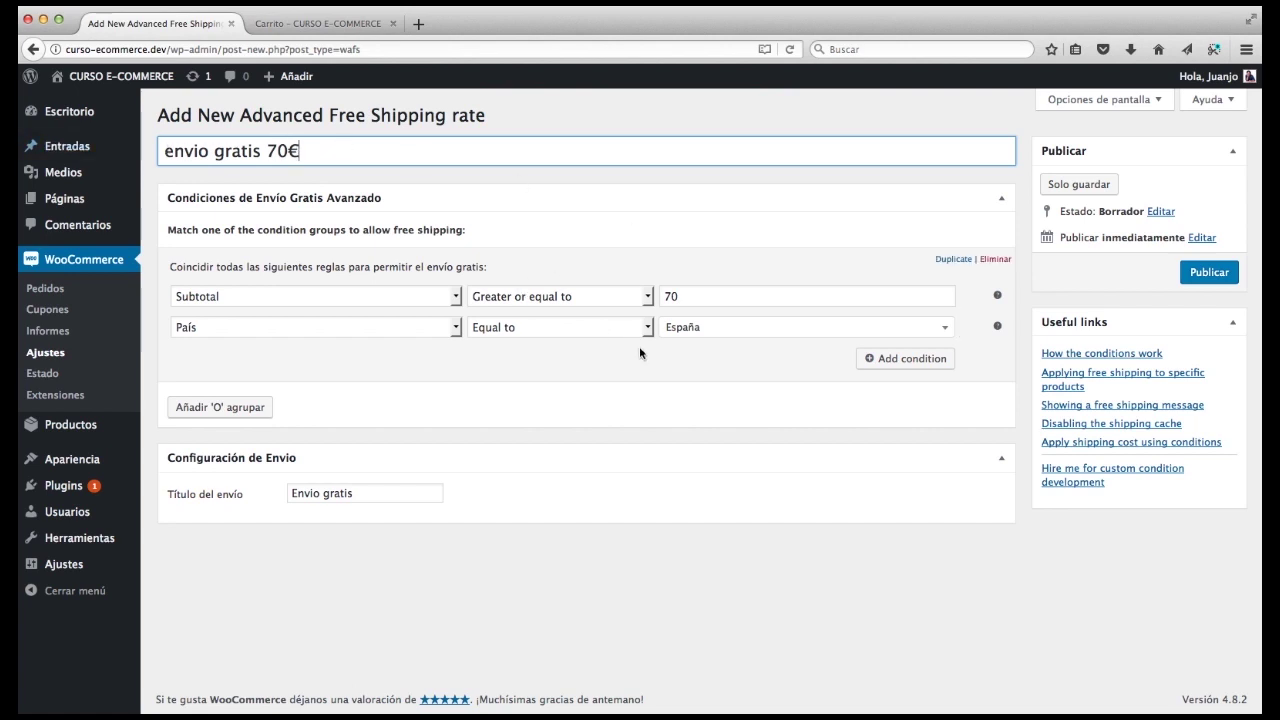
pyautogui.click(1209, 272)
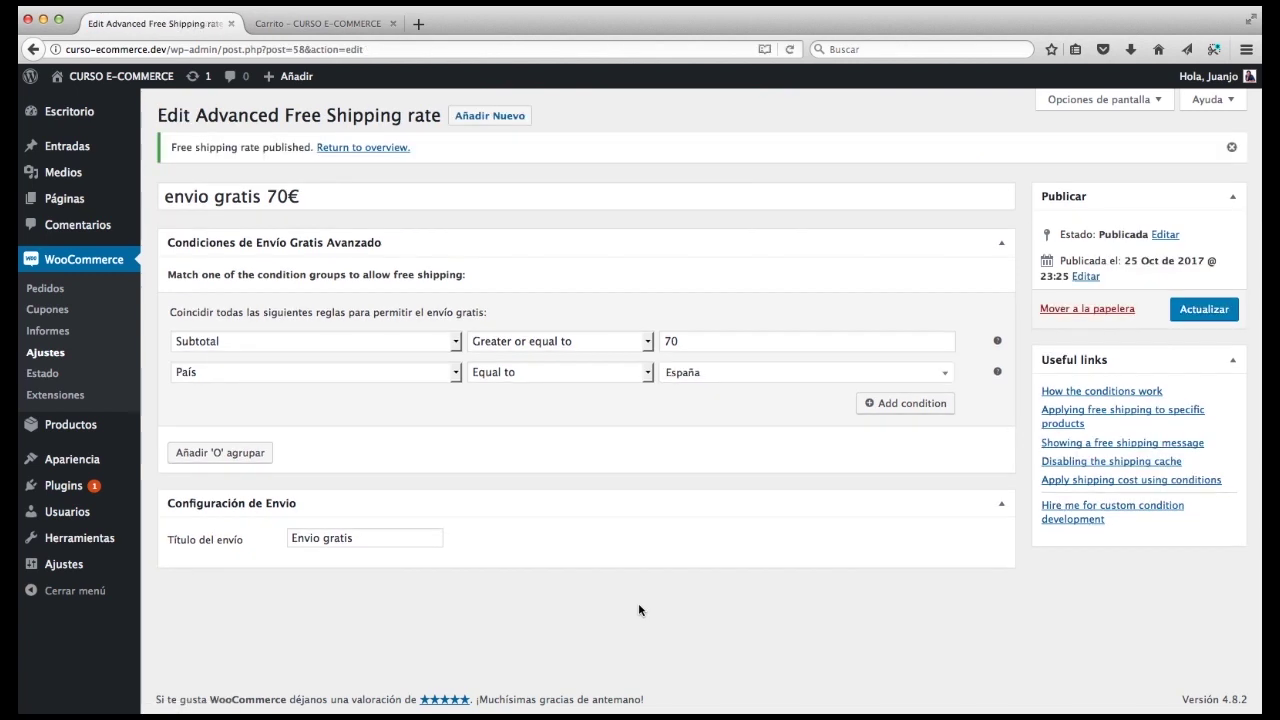
# In the Envío Gratis Avanzado shipping settings, enable hiding other shipping methods when advanced free shipping is available and save the changes.
pyautogui.click(46, 354)
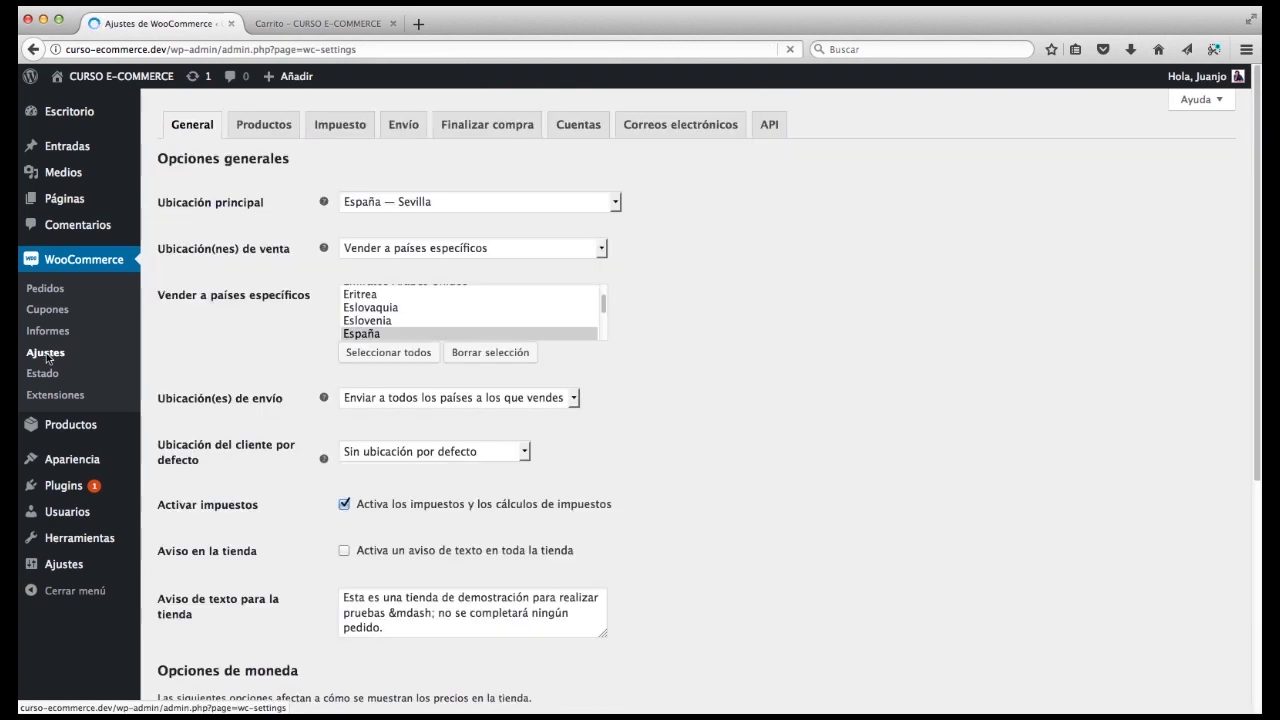
pyautogui.click(396, 126)
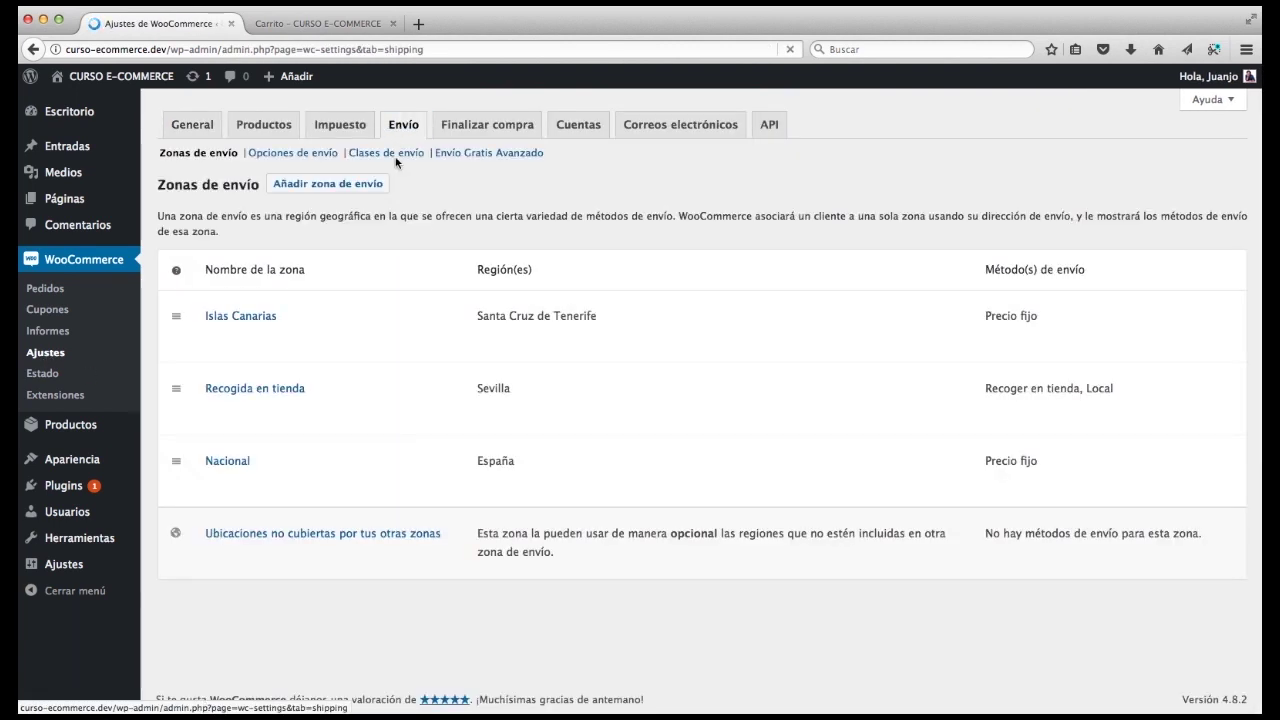
pyautogui.click(490, 154)
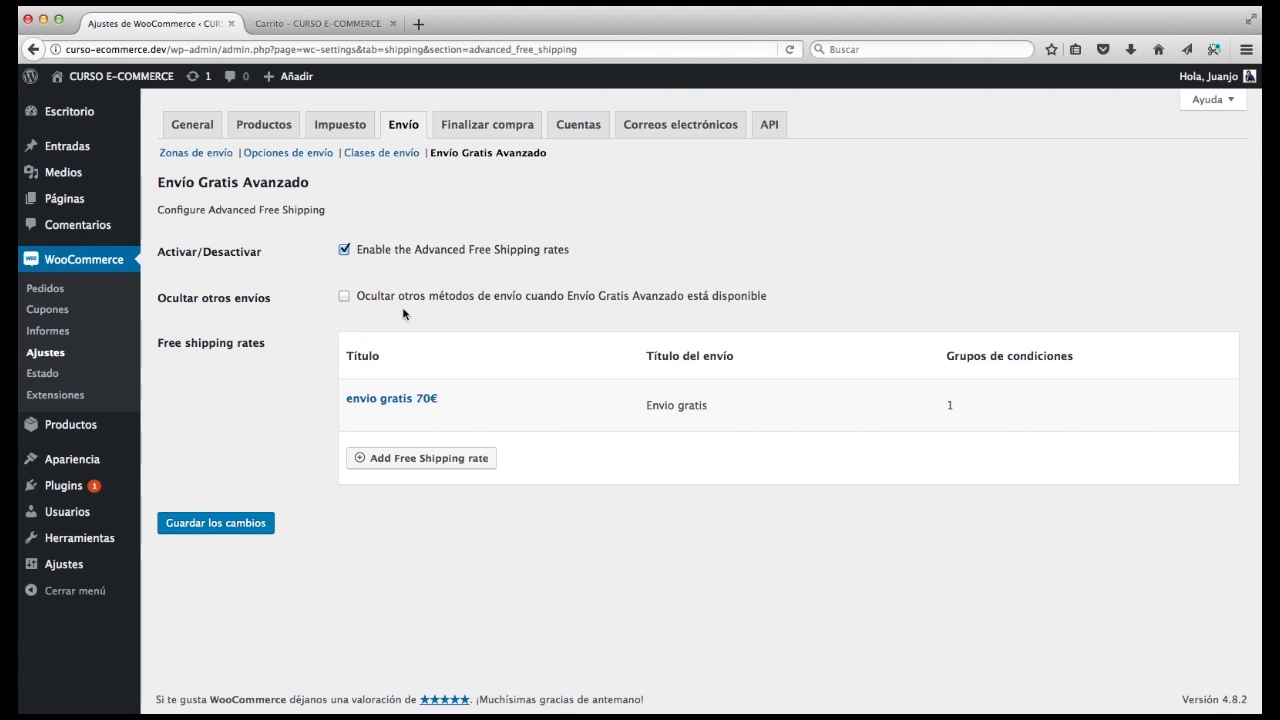
pyautogui.click(343, 298)
pyautogui.click(224, 523)
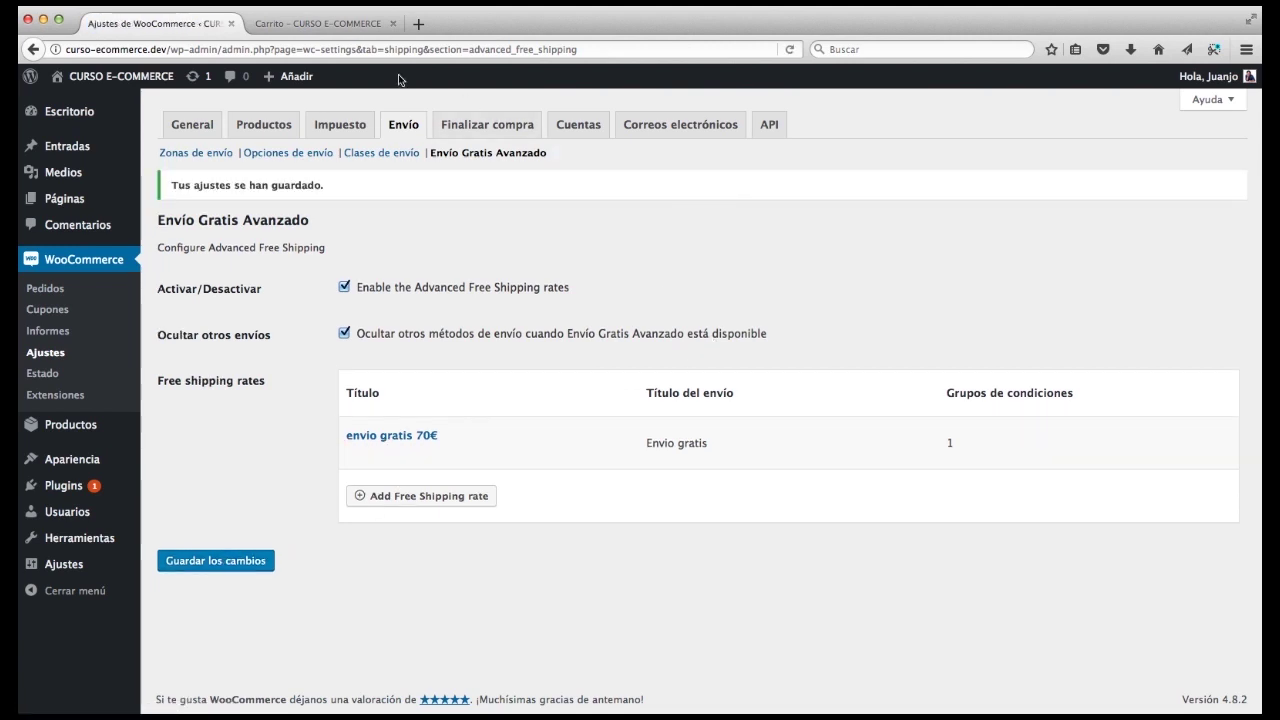
# In the store cart, check the shipping cost with the Funda para Gafas quantity updated to 4 and again to 3.
pyautogui.click(340, 24)
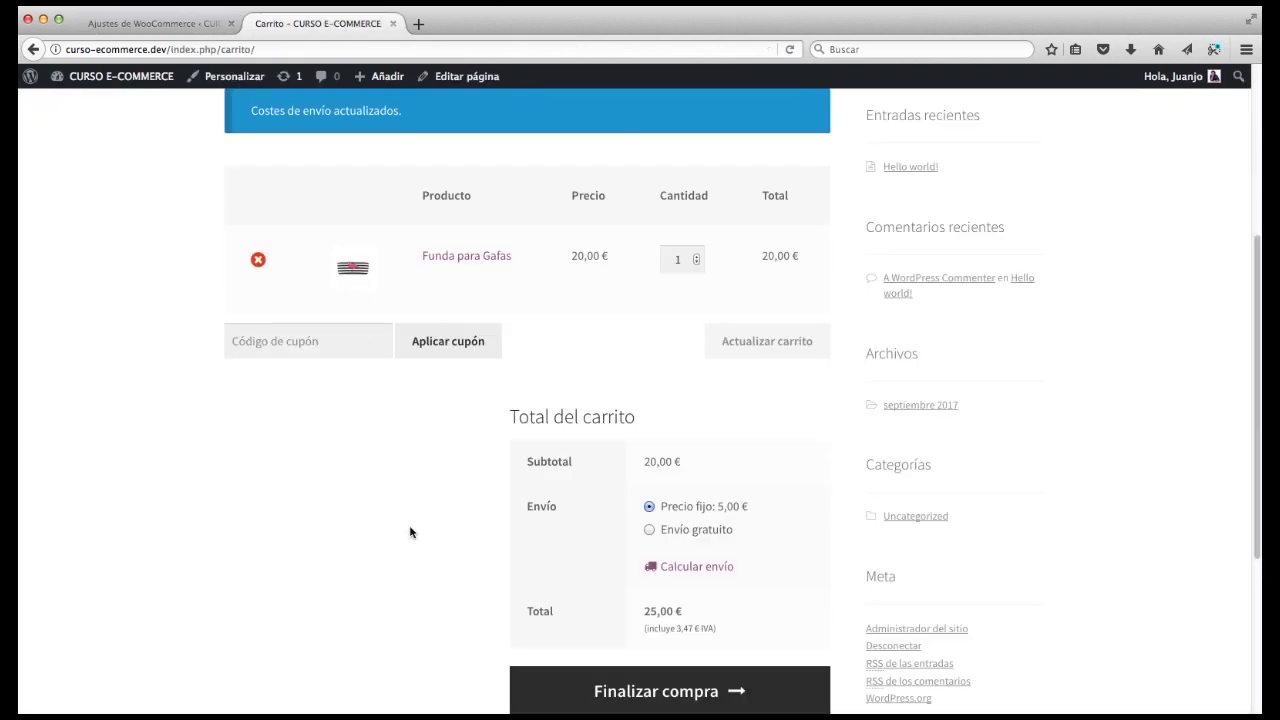
pyautogui.click(697, 259)
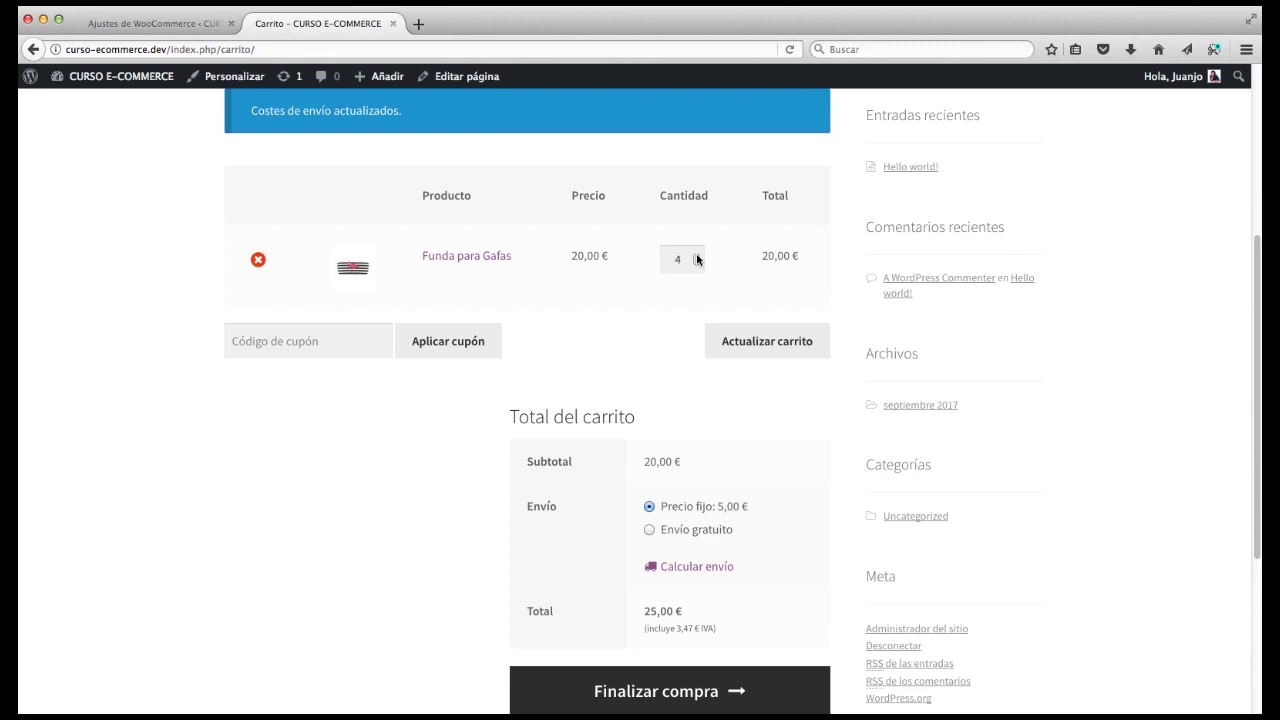
pyautogui.click(744, 342)
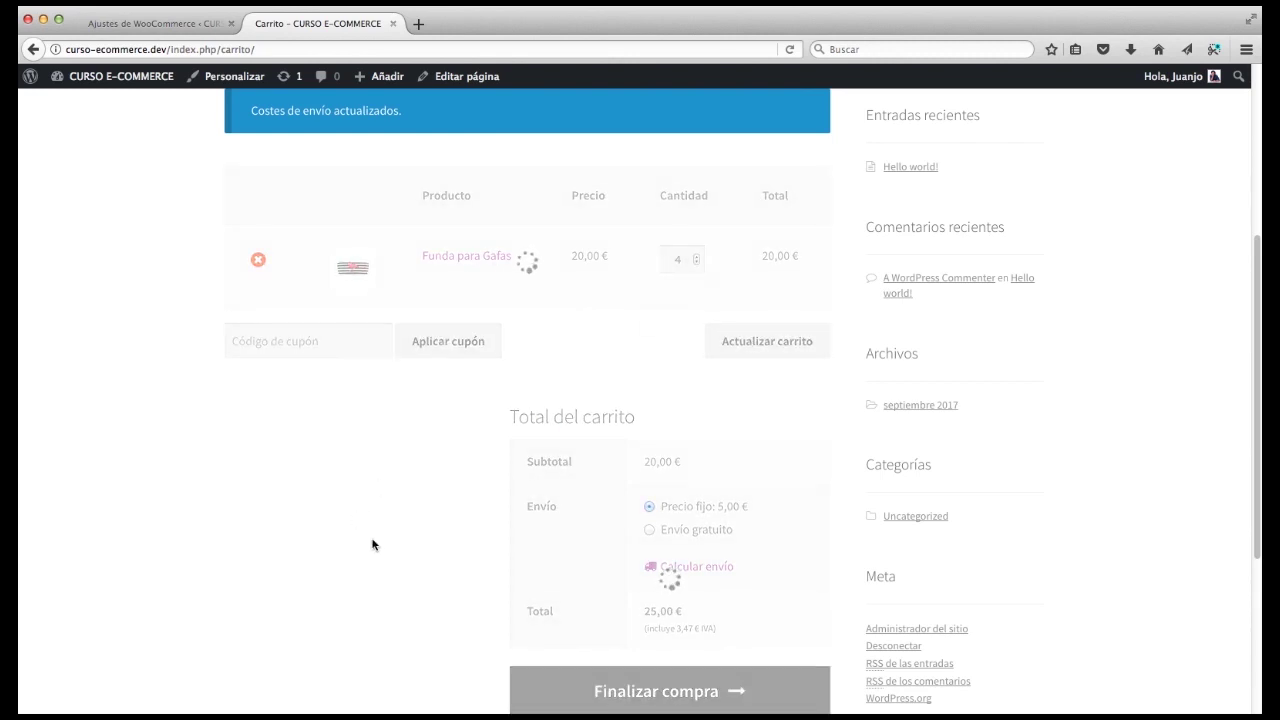
pyautogui.scroll(-2, 600, 463)
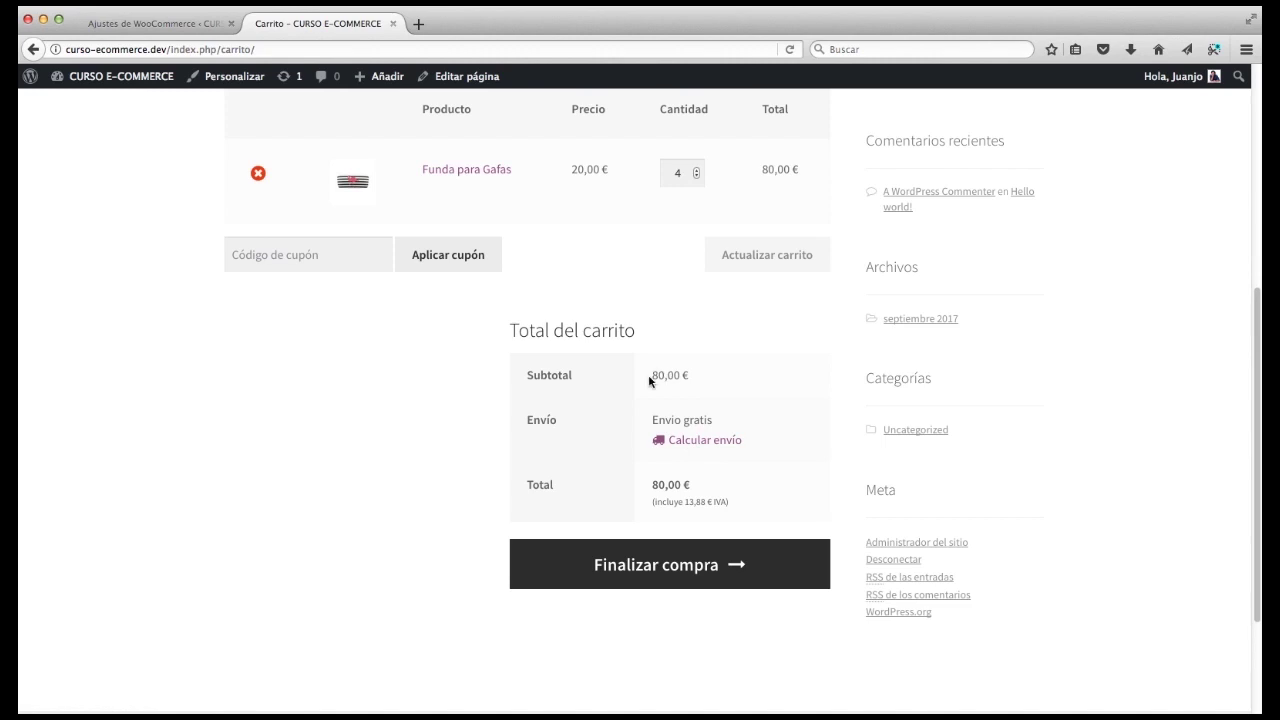
pyautogui.click(697, 177)
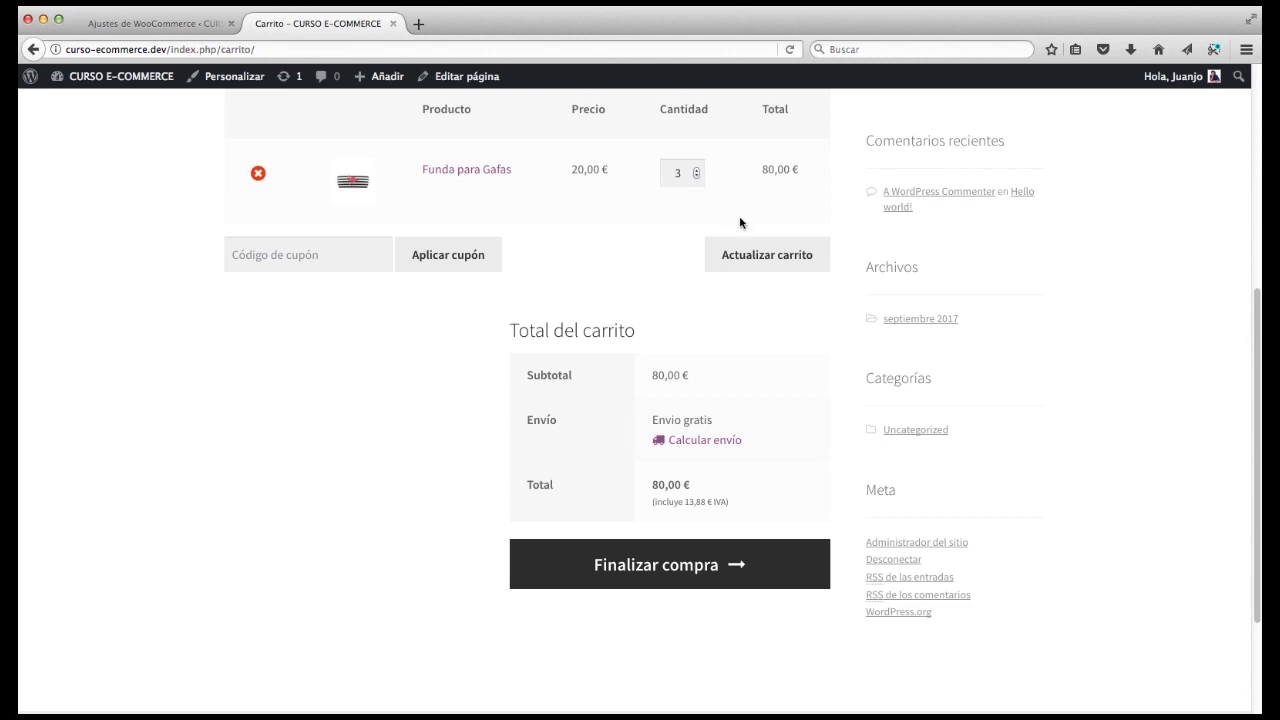
pyautogui.click(775, 269)
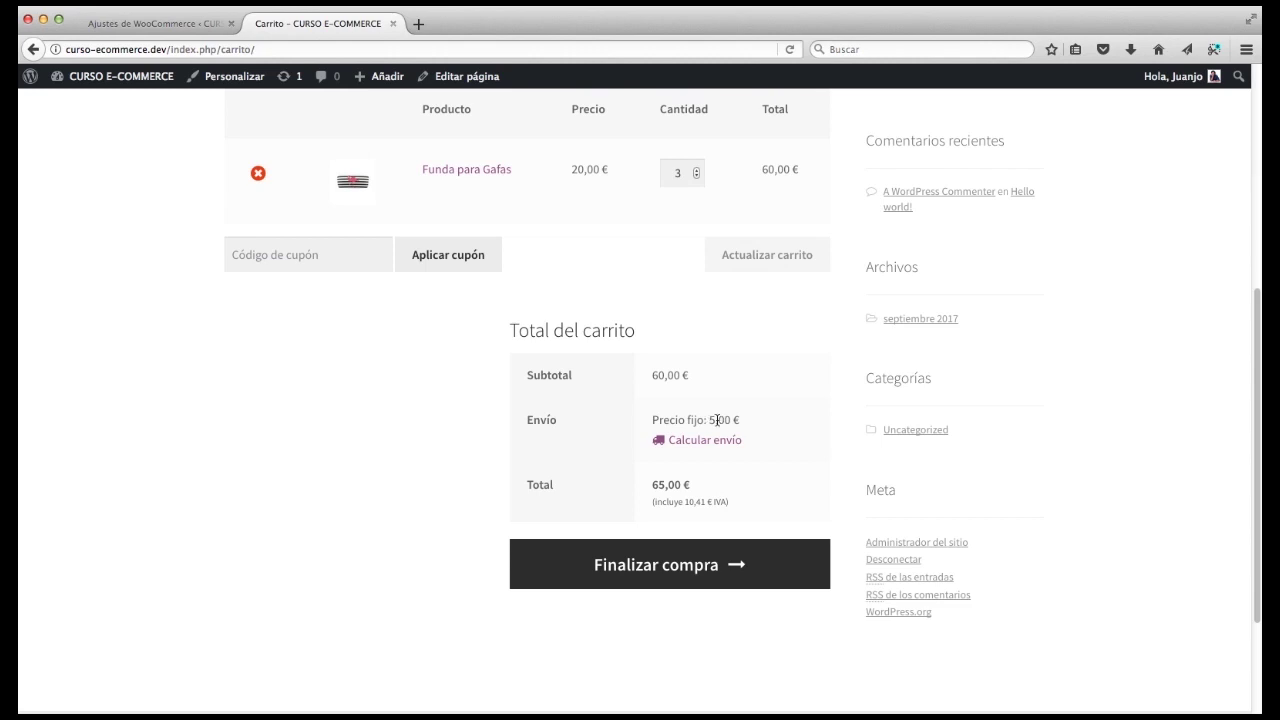
# Recalculate the cart's shipping for the province of Santa Cruz de Tenerife, Spain.
pyautogui.click(700, 442)
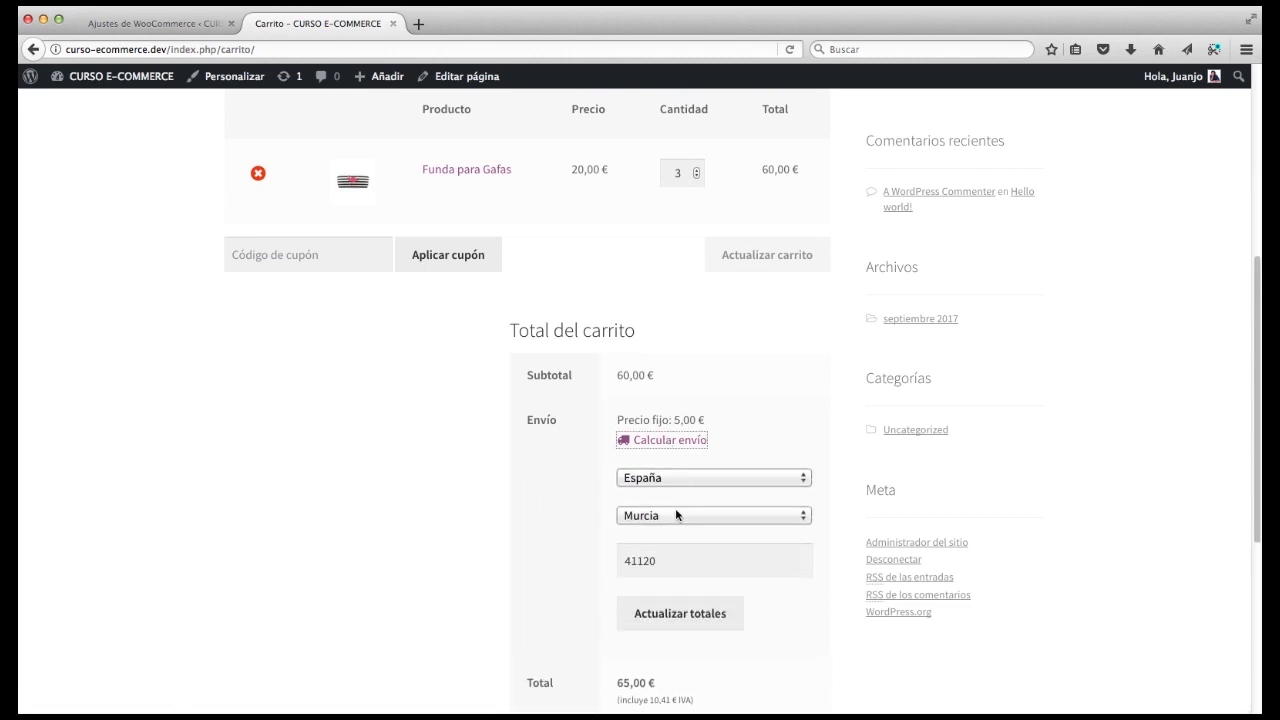
pyautogui.click(677, 515)
pyautogui.scroll(-5, 805, 412)
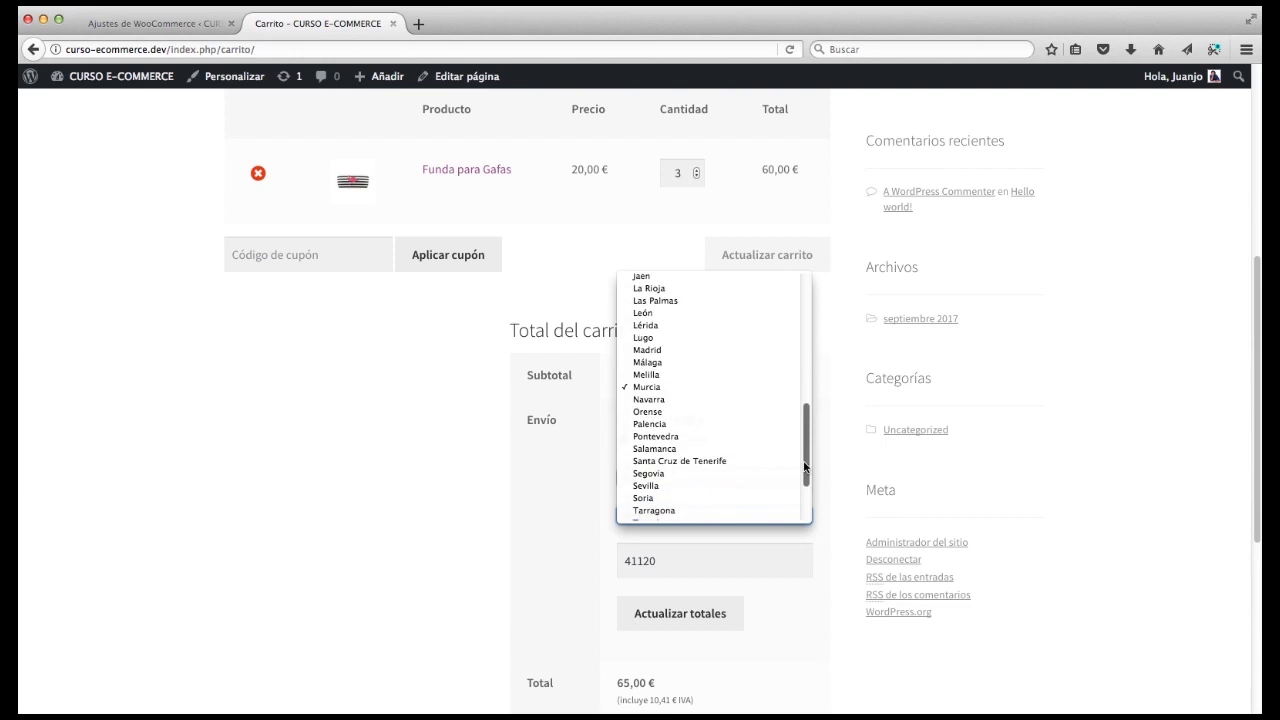
pyautogui.click(700, 440)
pyautogui.click(679, 620)
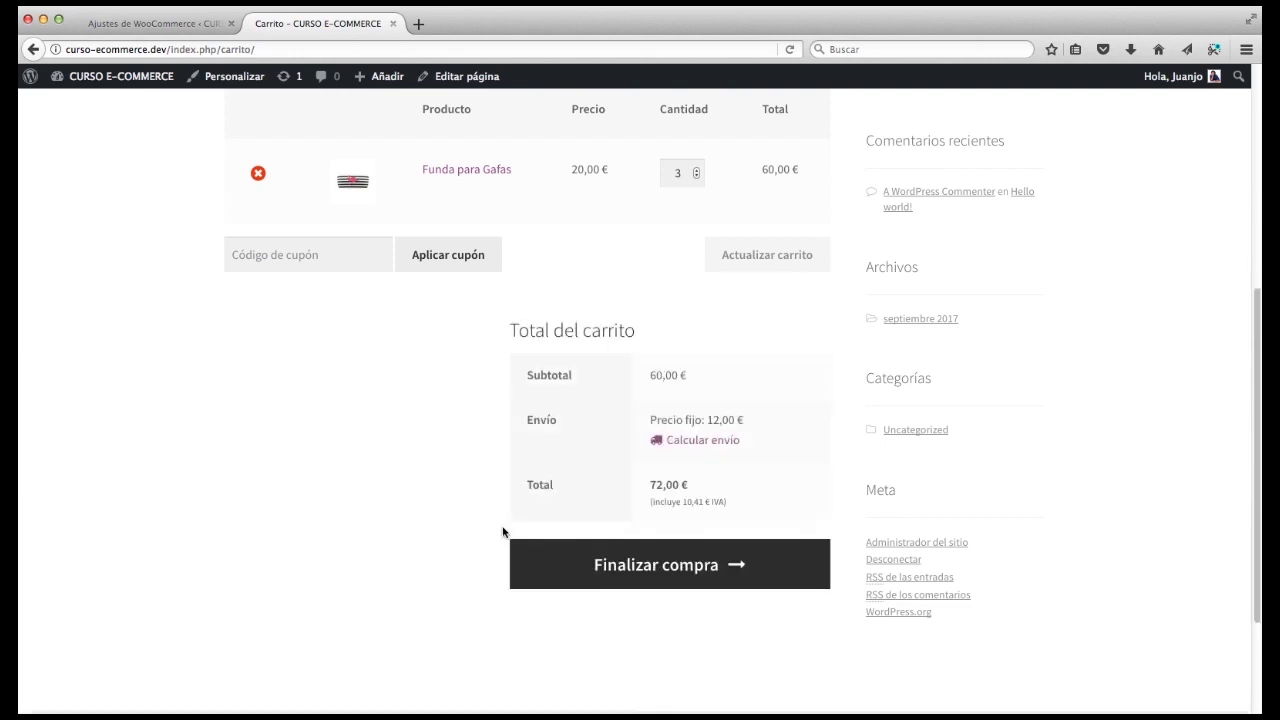
# Recalculate the cart's shipping for the province of Sevilla and update the Funda para Gafas quantity to 4.
pyautogui.click(690, 442)
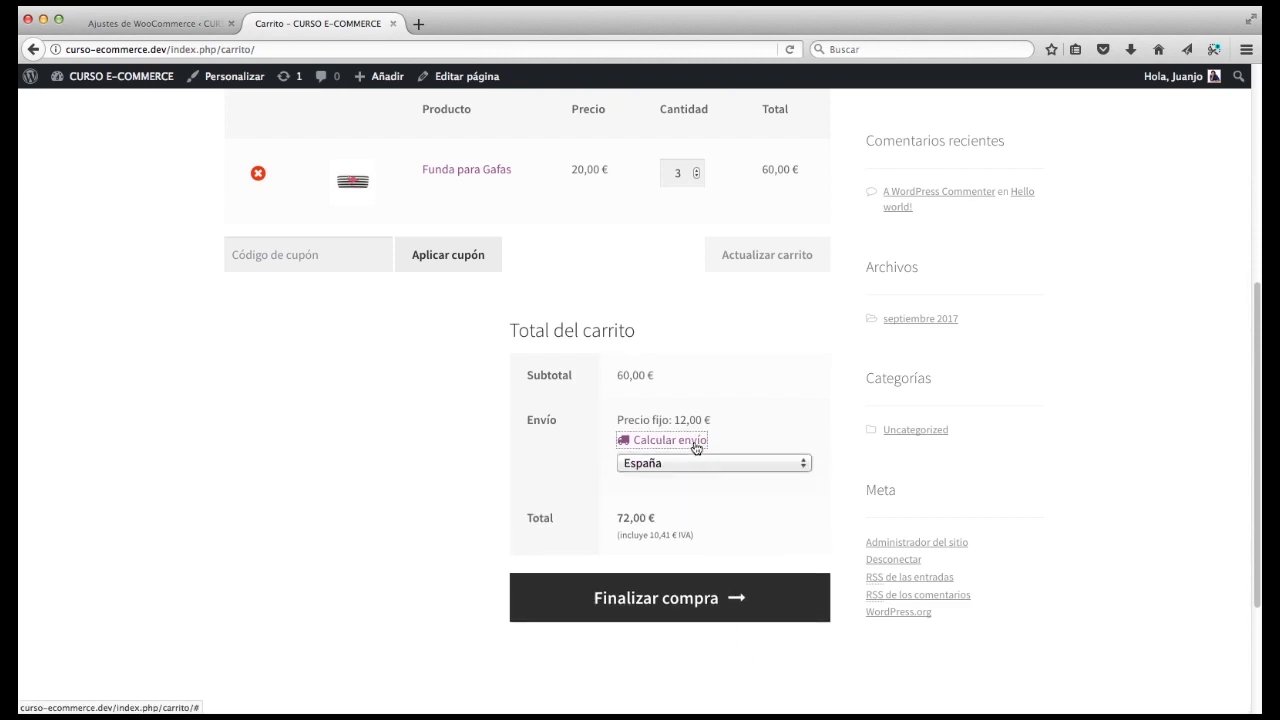
pyautogui.click(730, 516)
pyautogui.scroll(-2, 805, 429)
pyautogui.click(670, 472)
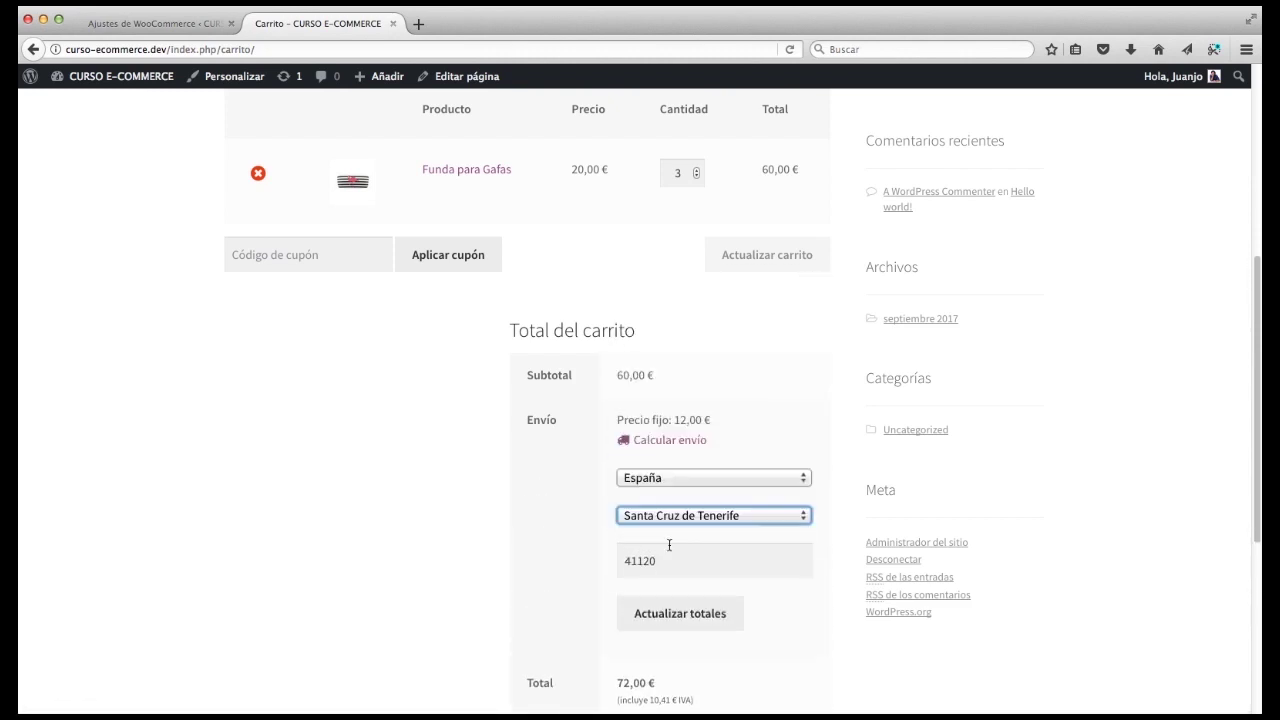
pyautogui.click(676, 614)
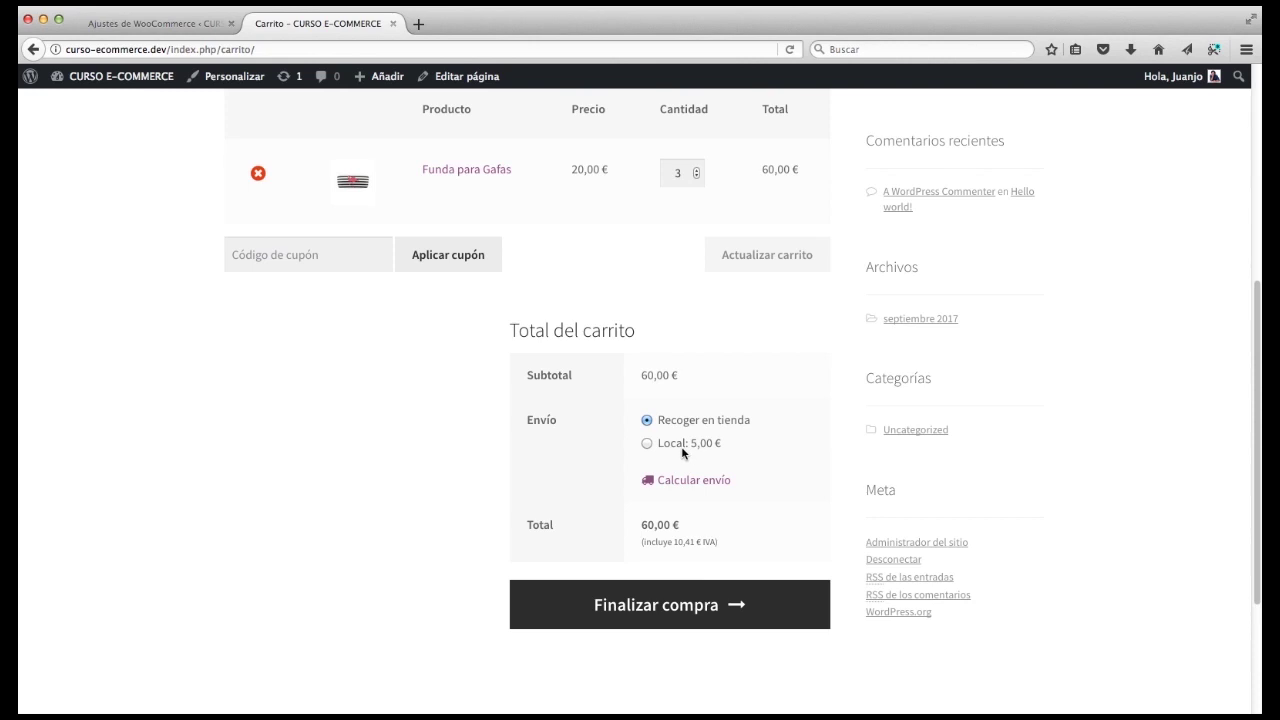
pyautogui.click(697, 169)
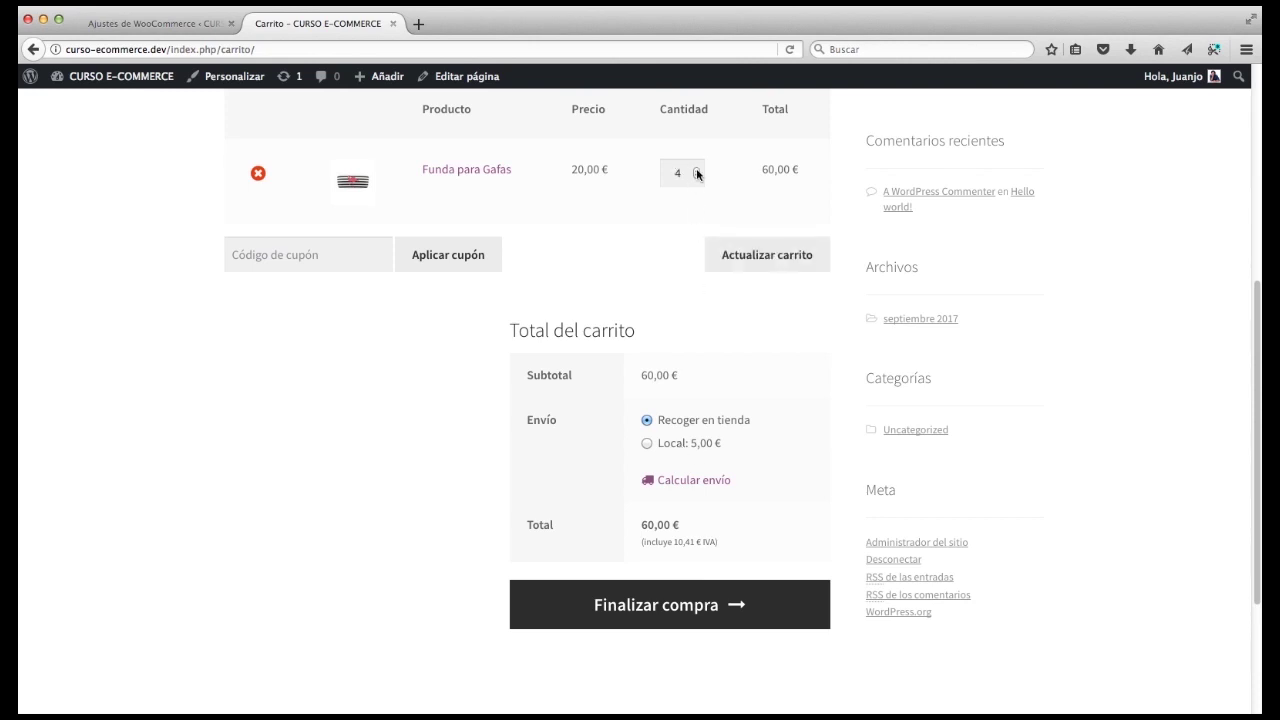
pyautogui.click(765, 256)
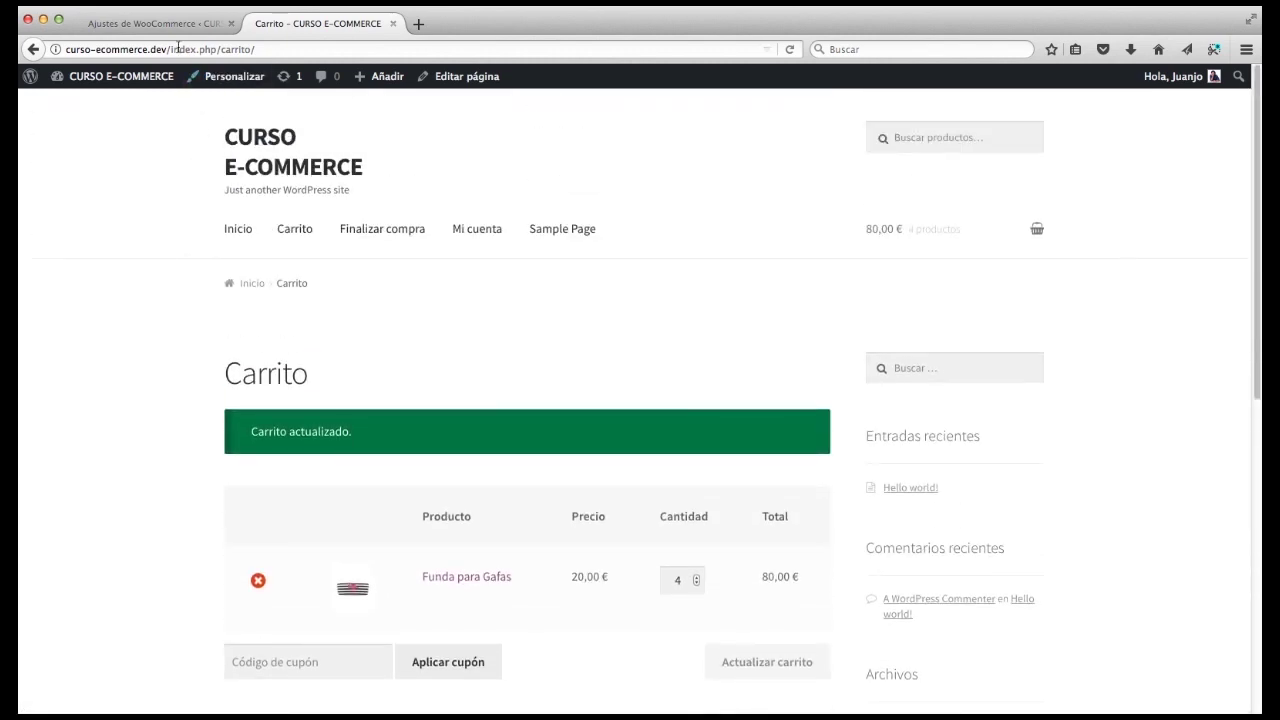
# Return to the WooCommerce shipping settings, create a shipping class named "muy fragil" and save it.
pyautogui.click(150, 22)
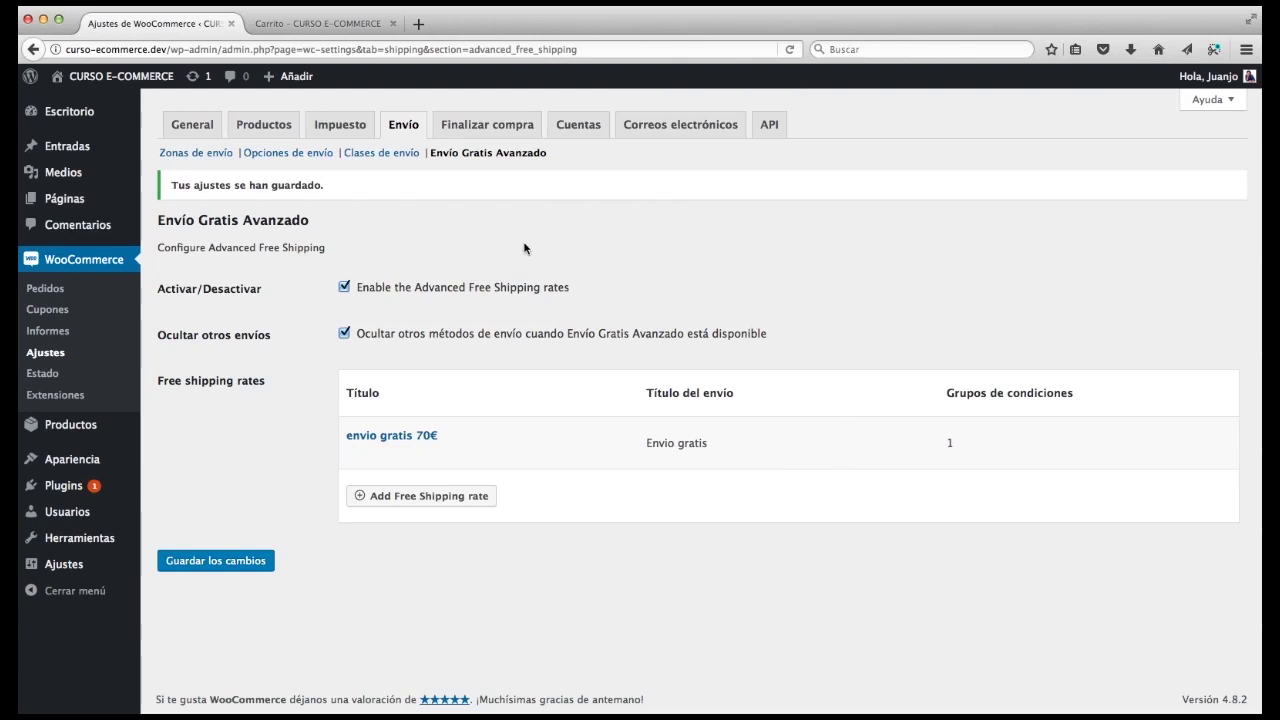
pyautogui.click(386, 156)
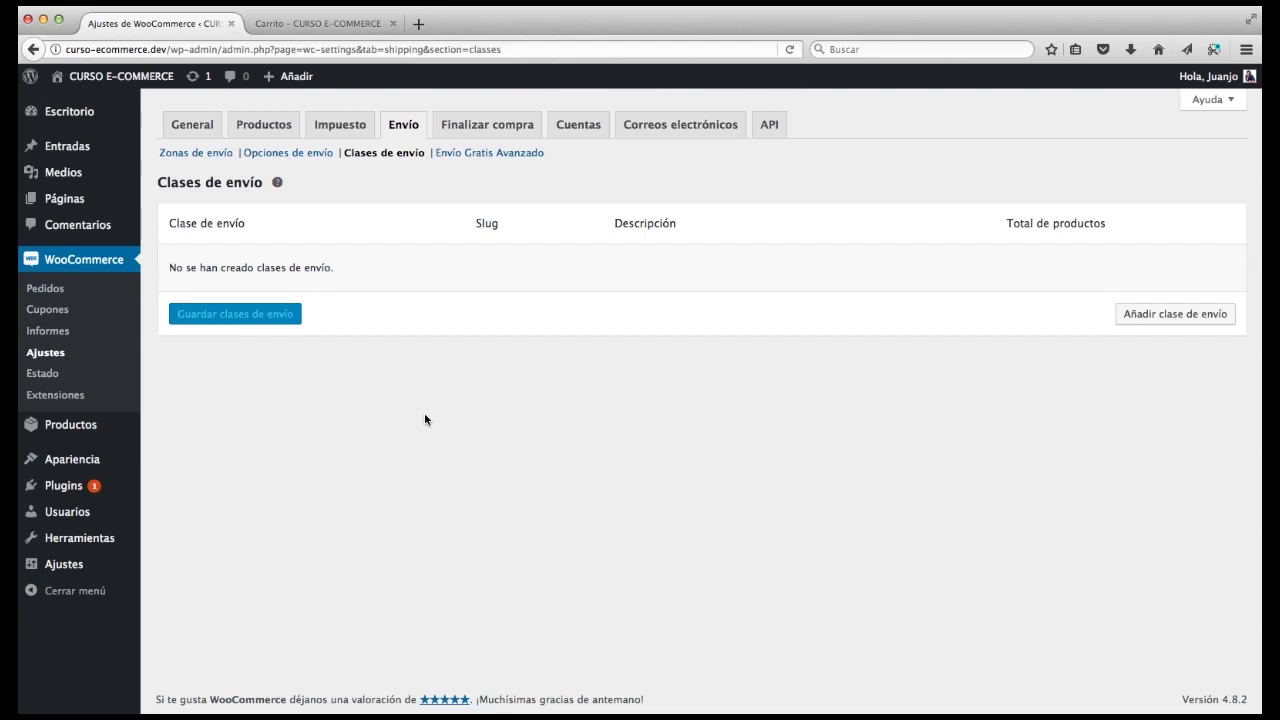
pyautogui.click(1172, 320)
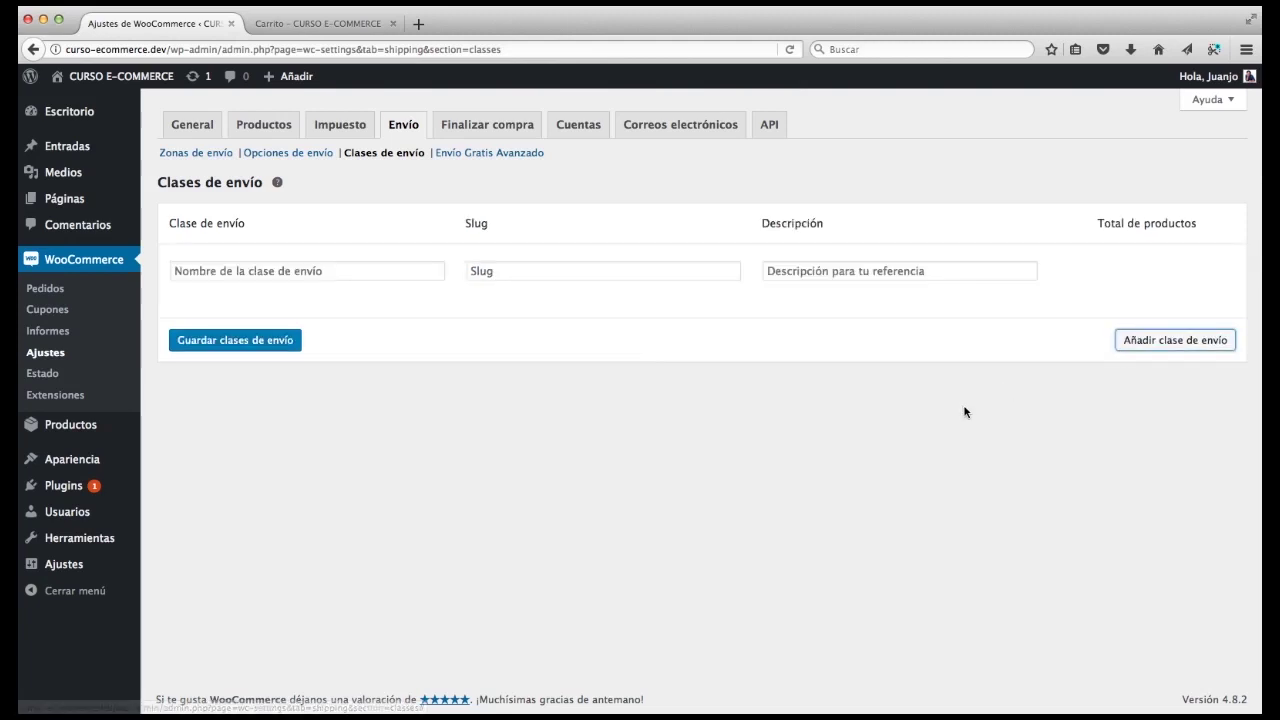
pyautogui.click(282, 270)
pyautogui.write('muy fragil')
pyautogui.click(220, 340)
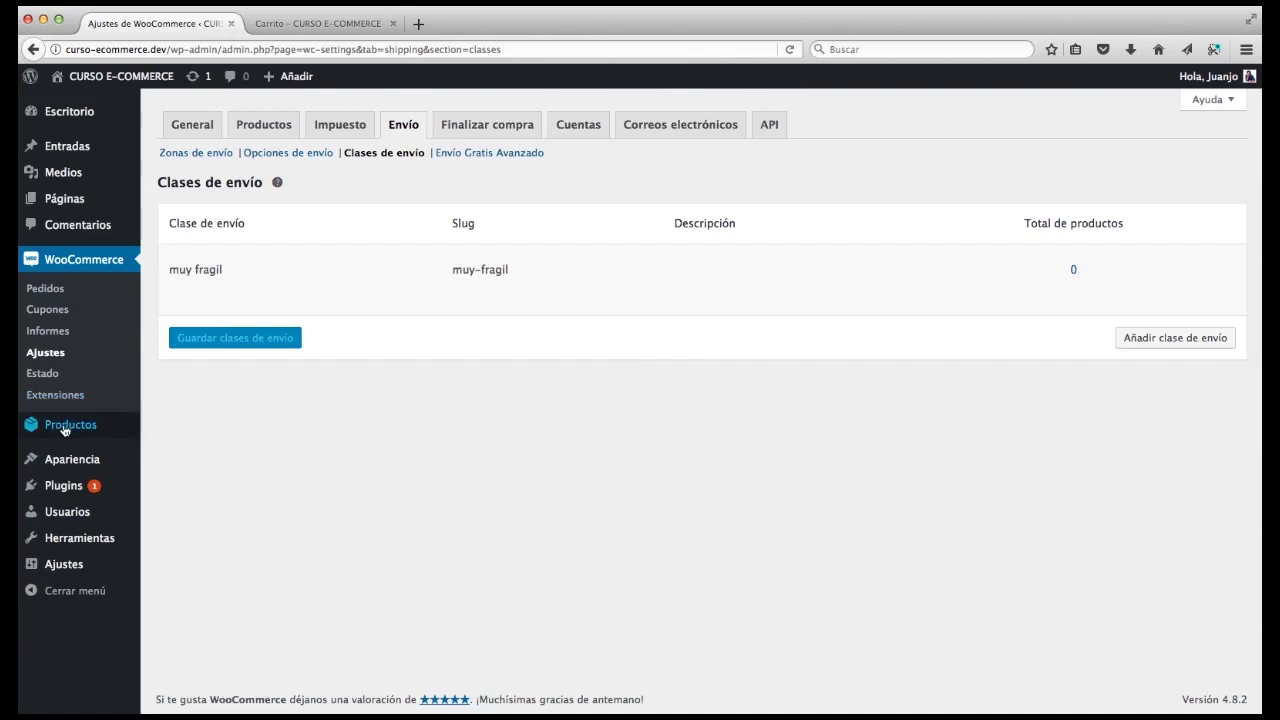
# Assign the "muy fragil" shipping class to the Funda para Gafas product and update the product.
pyautogui.moveTo(65, 425)
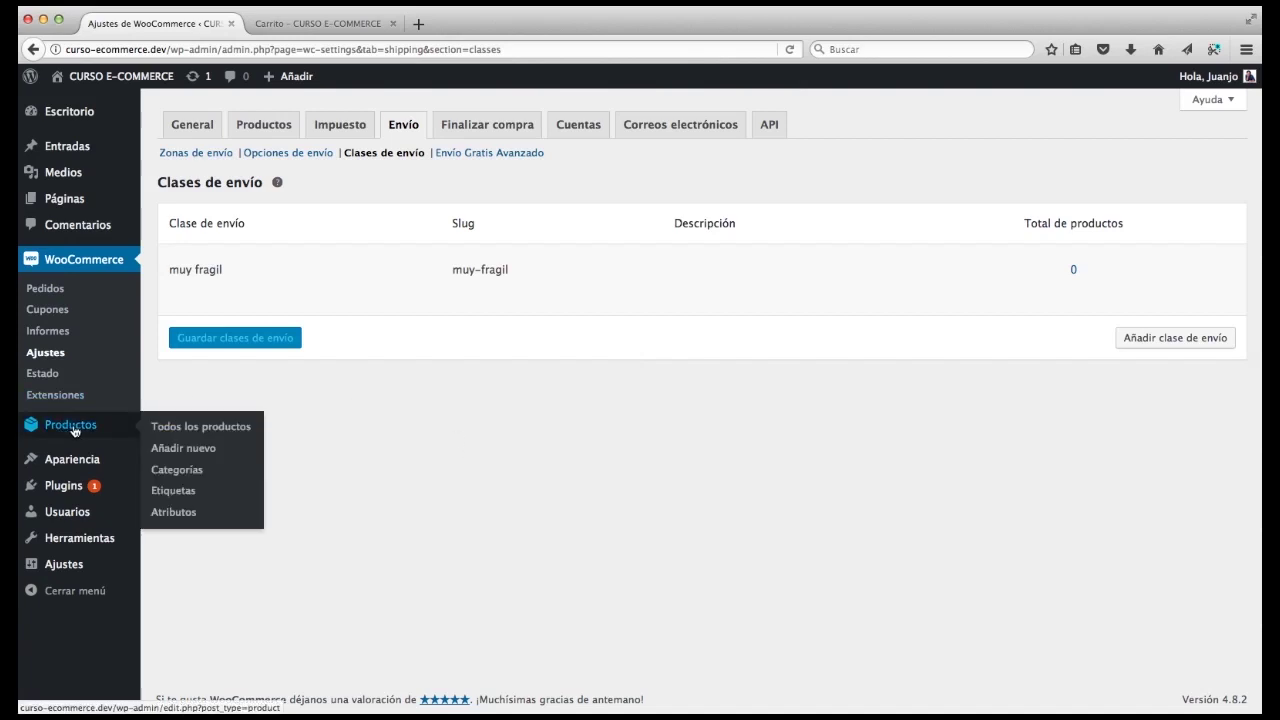
pyautogui.click(185, 427)
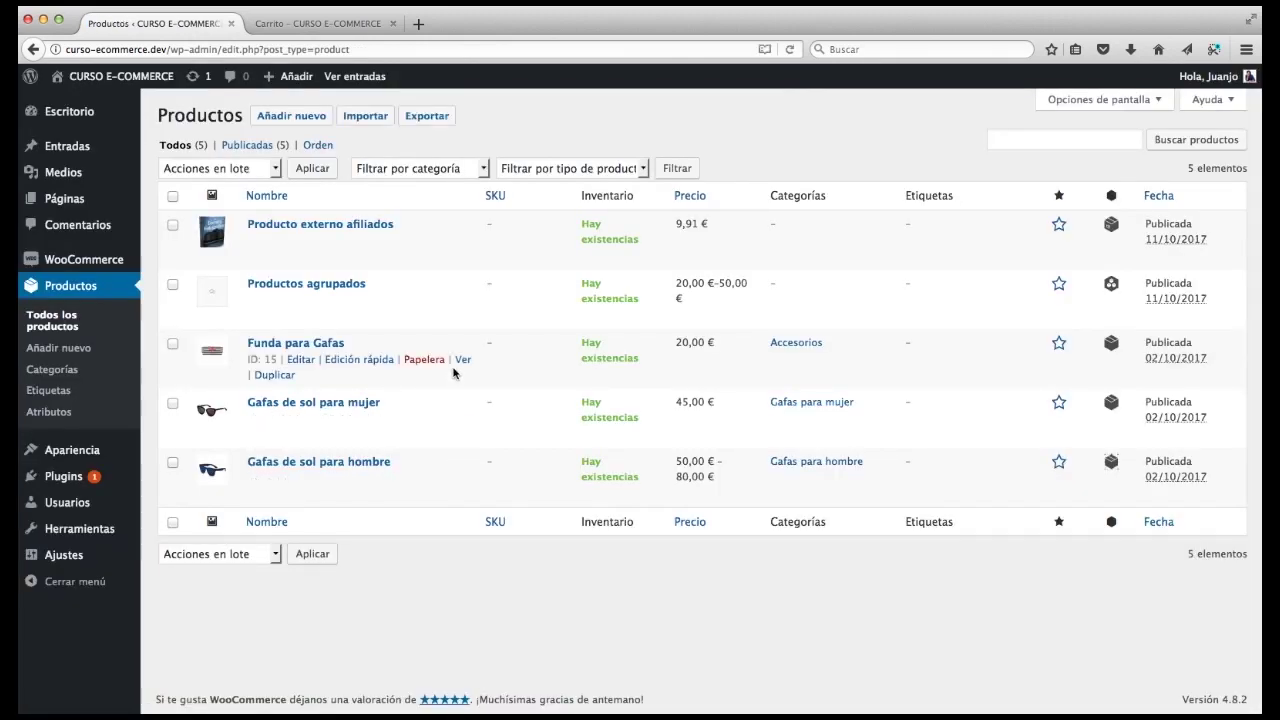
pyautogui.click(303, 364)
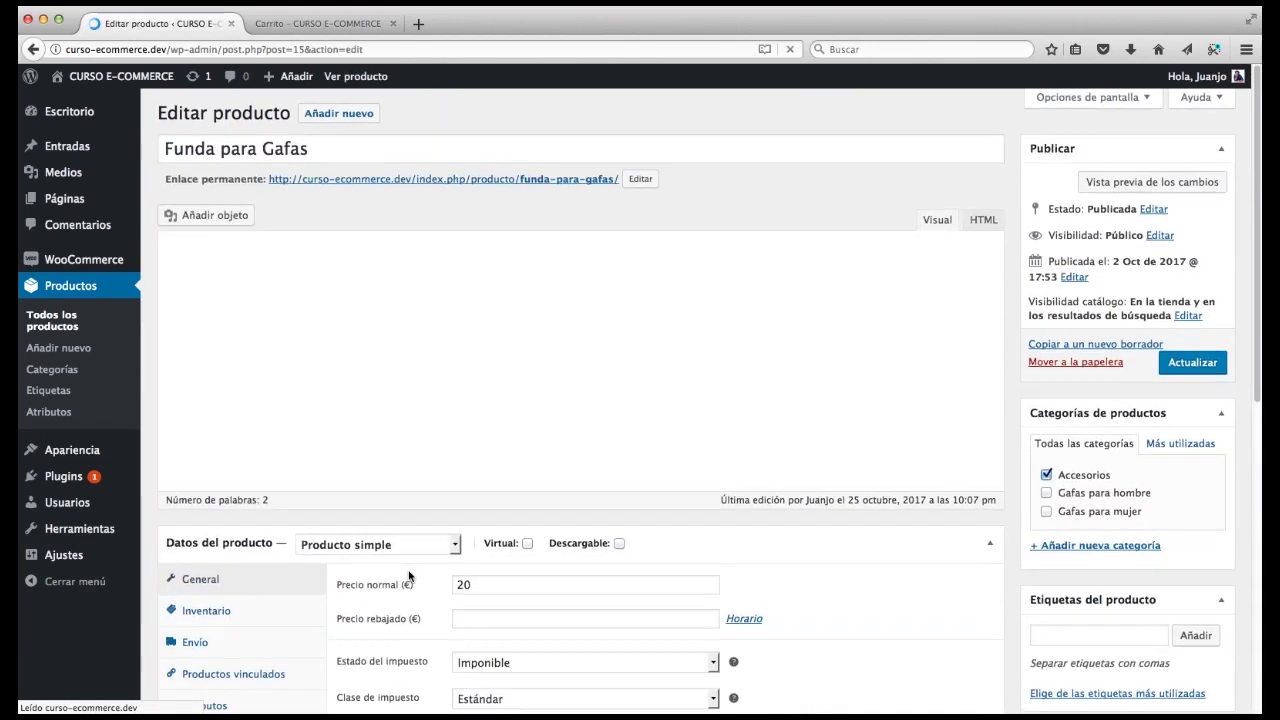
pyautogui.scroll(-2, 408, 575)
pyautogui.scroll(-3, 408, 575)
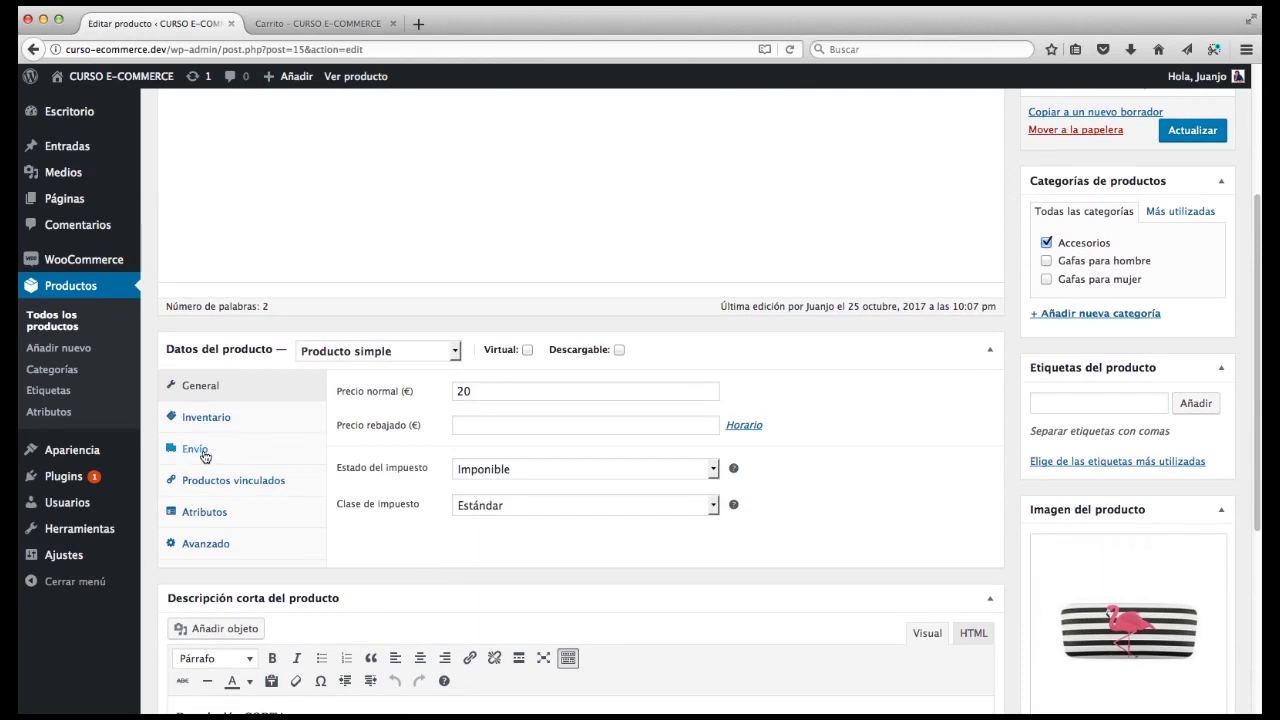
pyautogui.click(204, 455)
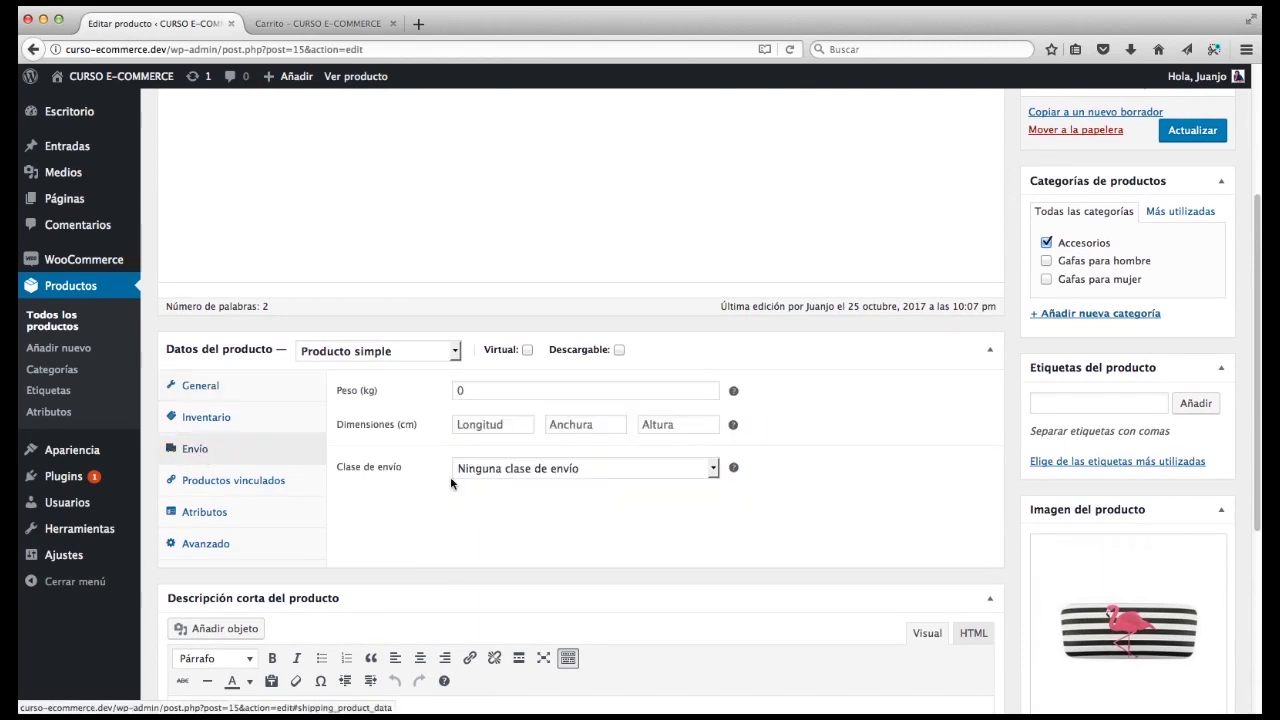
pyautogui.click(516, 475)
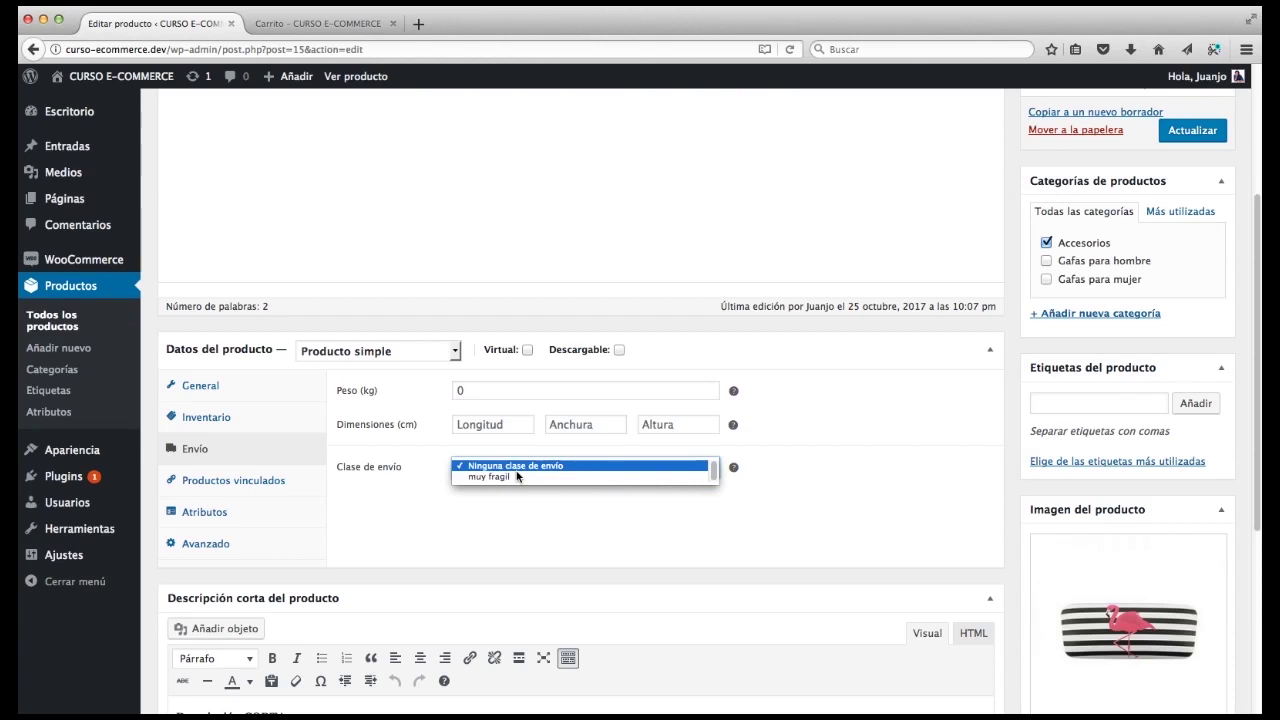
pyautogui.click(497, 477)
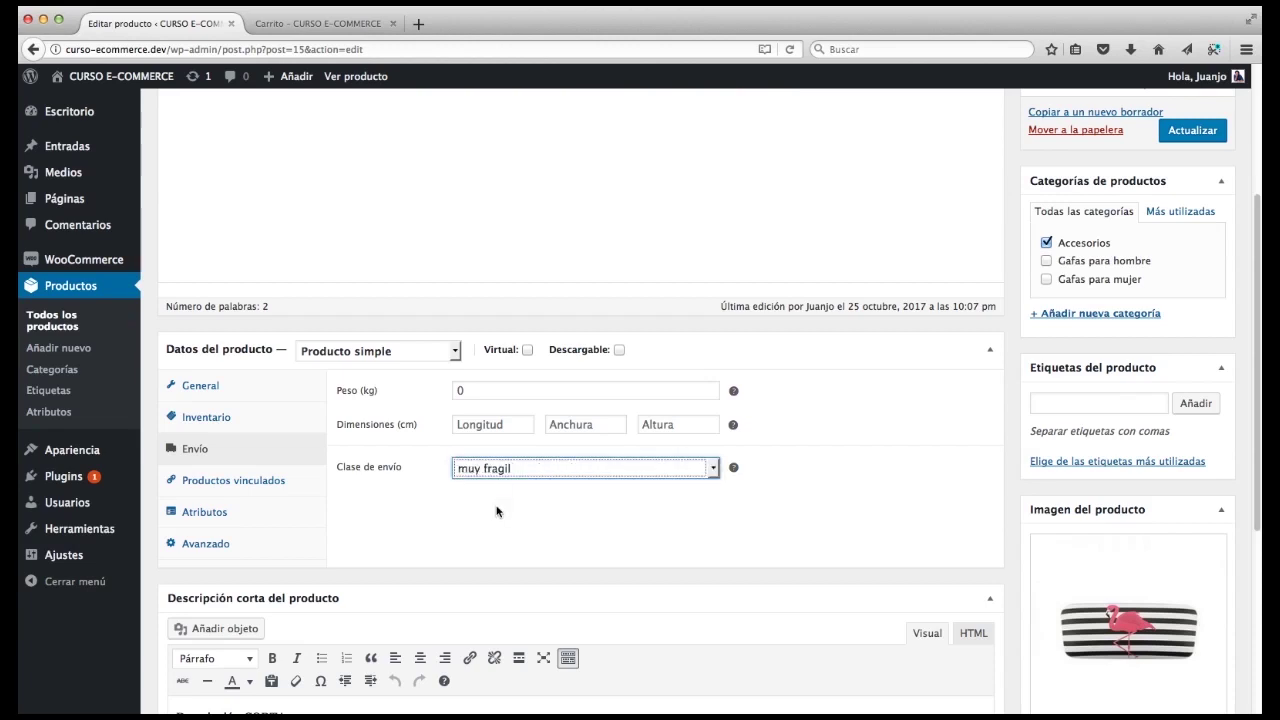
pyautogui.scroll(3, 497, 512)
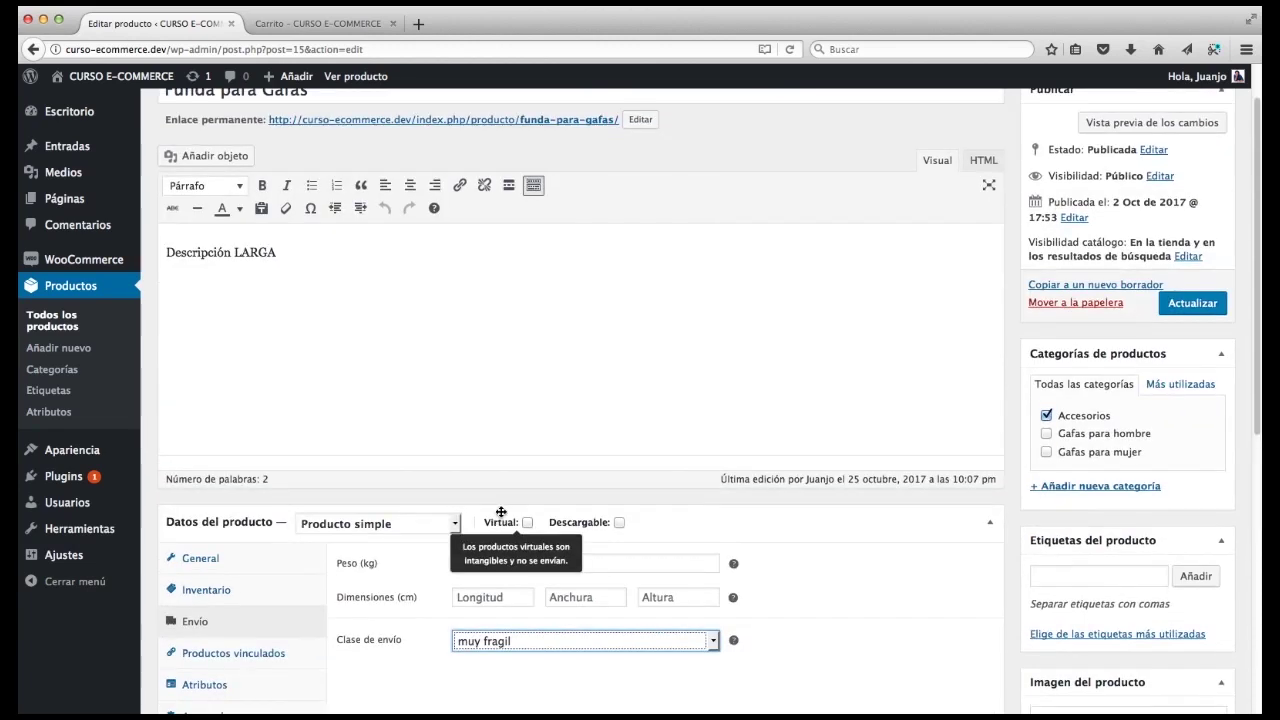
pyautogui.press('Return')
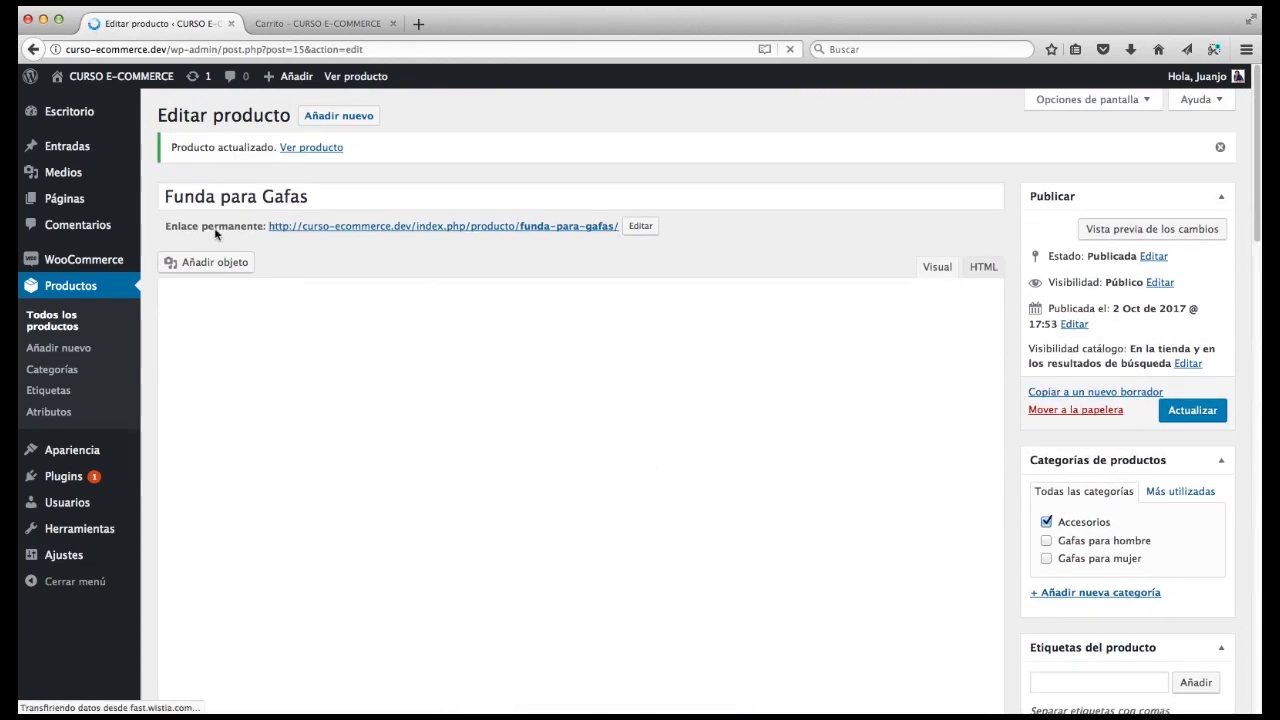
# In the Nacional shipping zone's Precio fijo method, set the "muy fragil" shipping class cost to 5 and save the changes.
pyautogui.moveTo(139, 263)
pyautogui.click(178, 330)
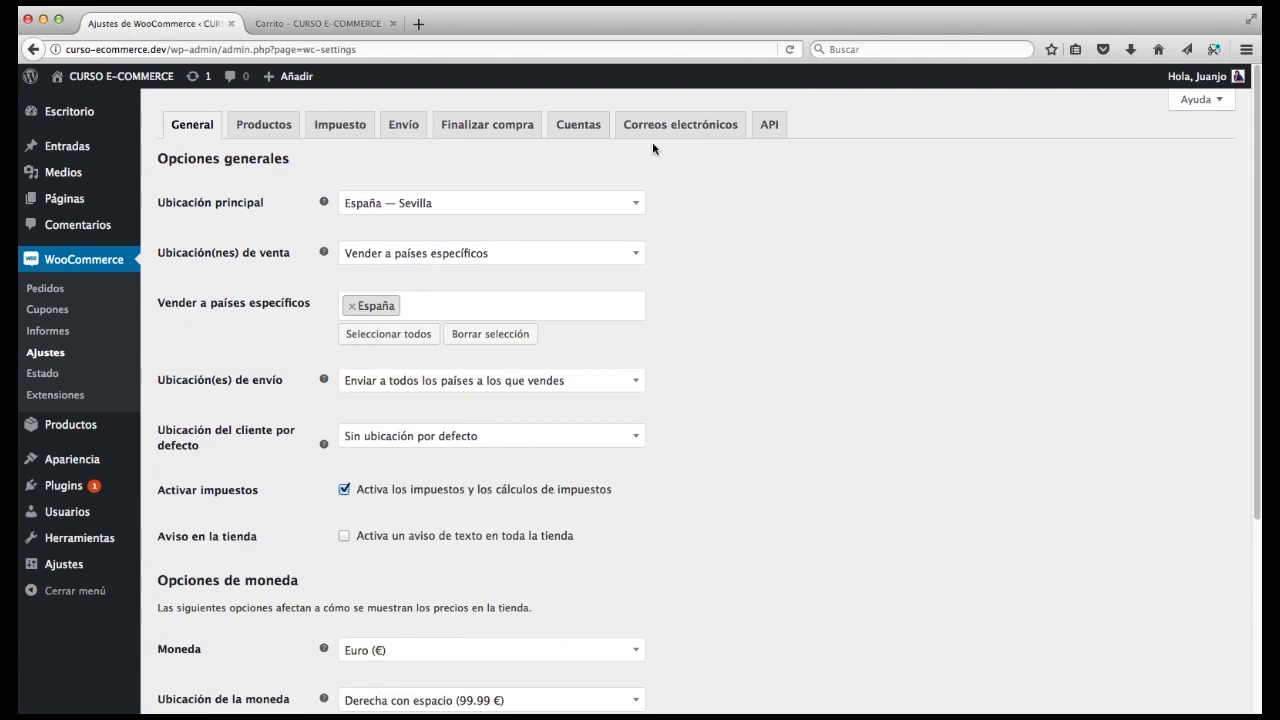
pyautogui.click(405, 126)
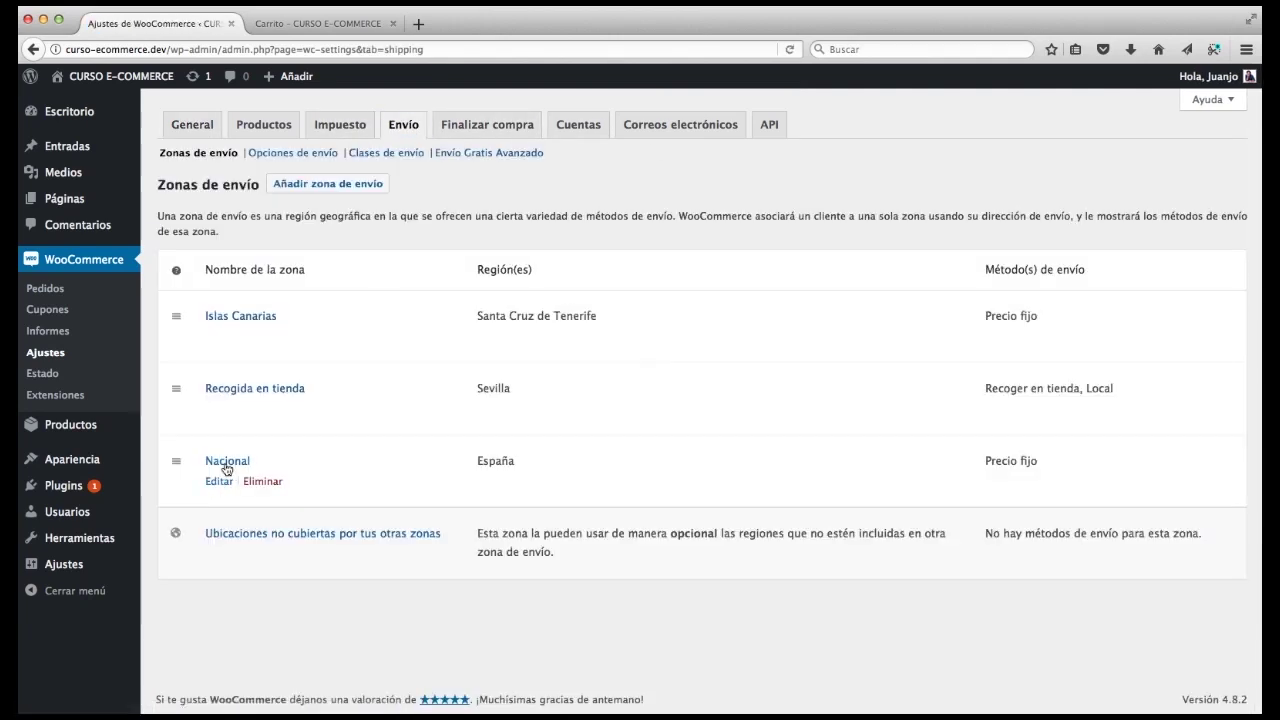
pyautogui.click(219, 482)
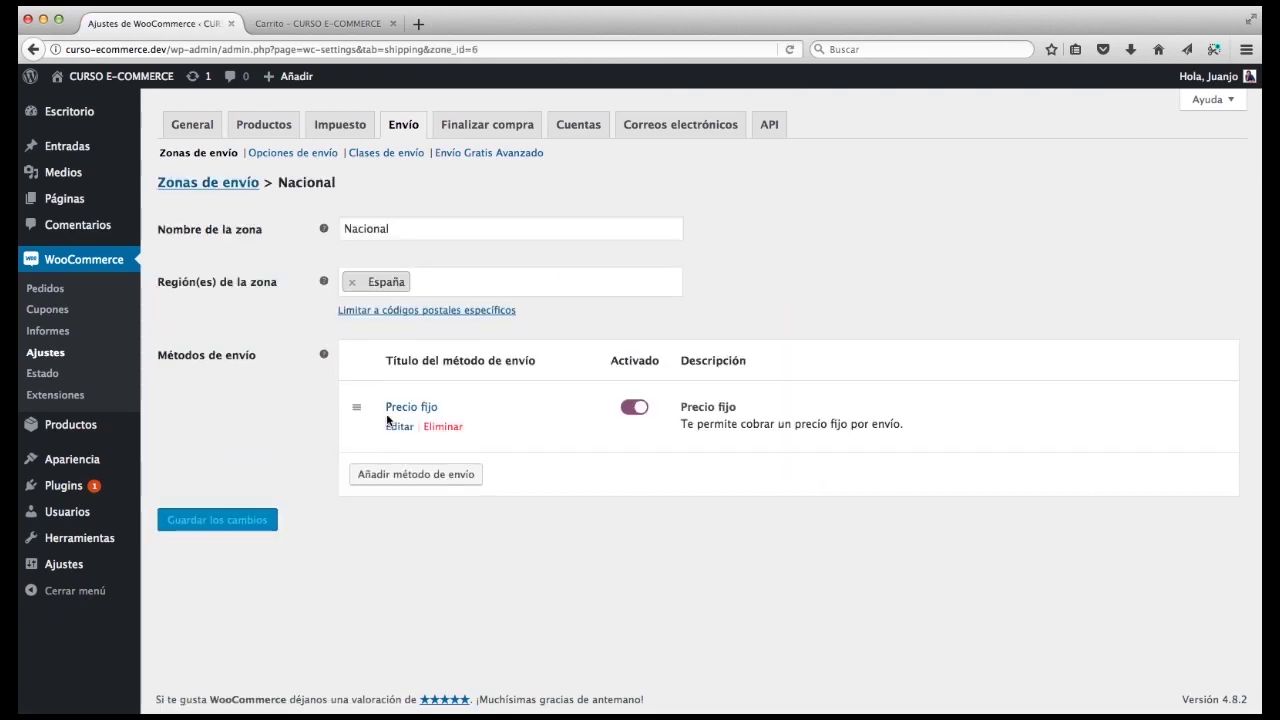
pyautogui.click(396, 428)
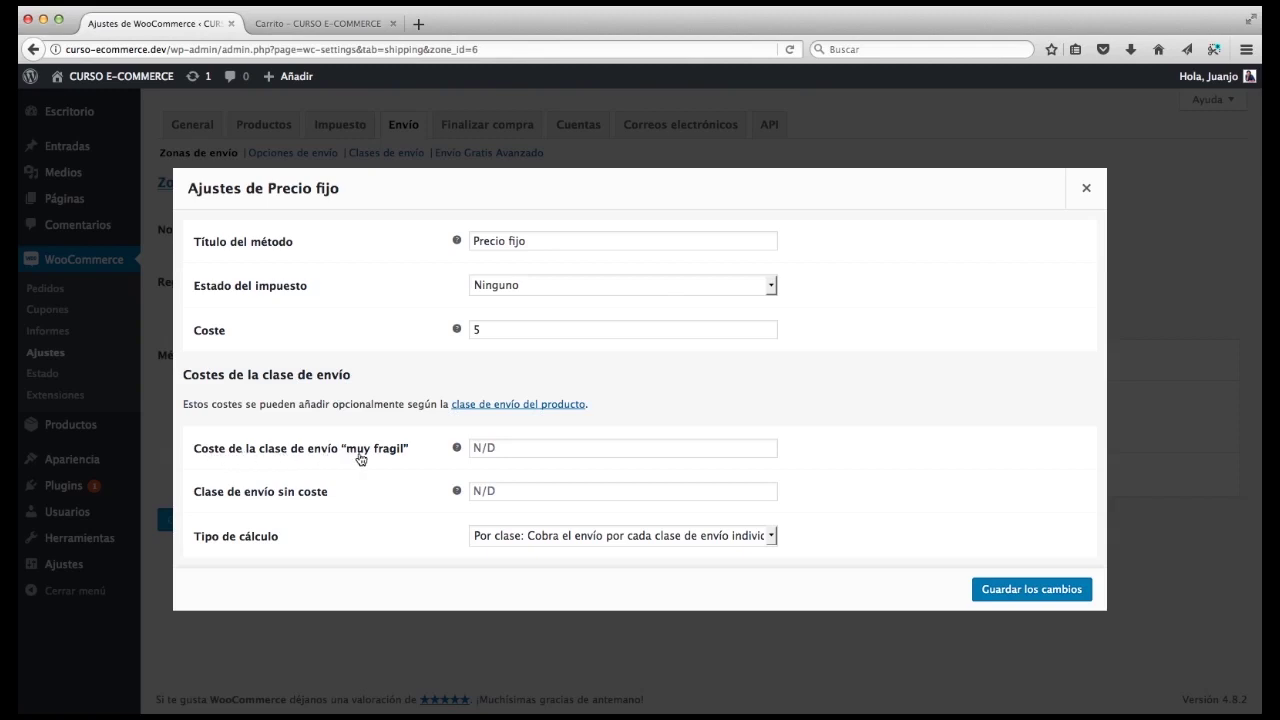
pyautogui.click(508, 446)
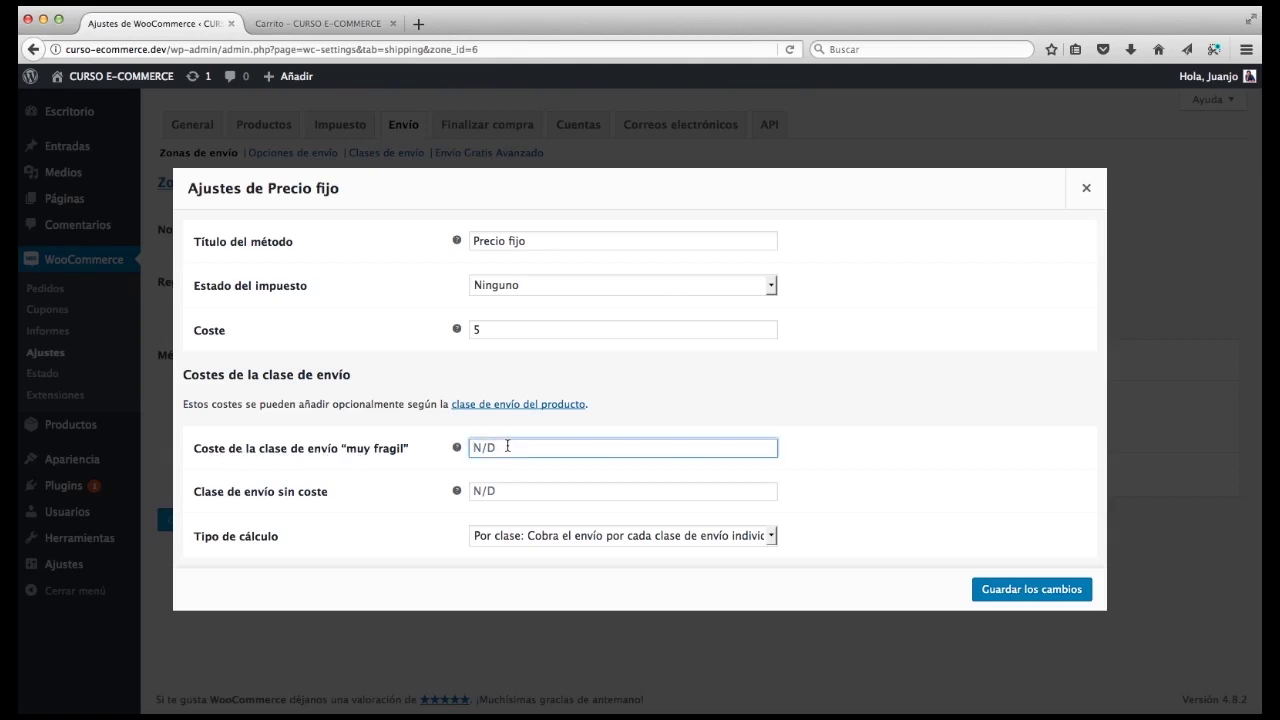
pyautogui.write('5')
pyautogui.click(1024, 595)
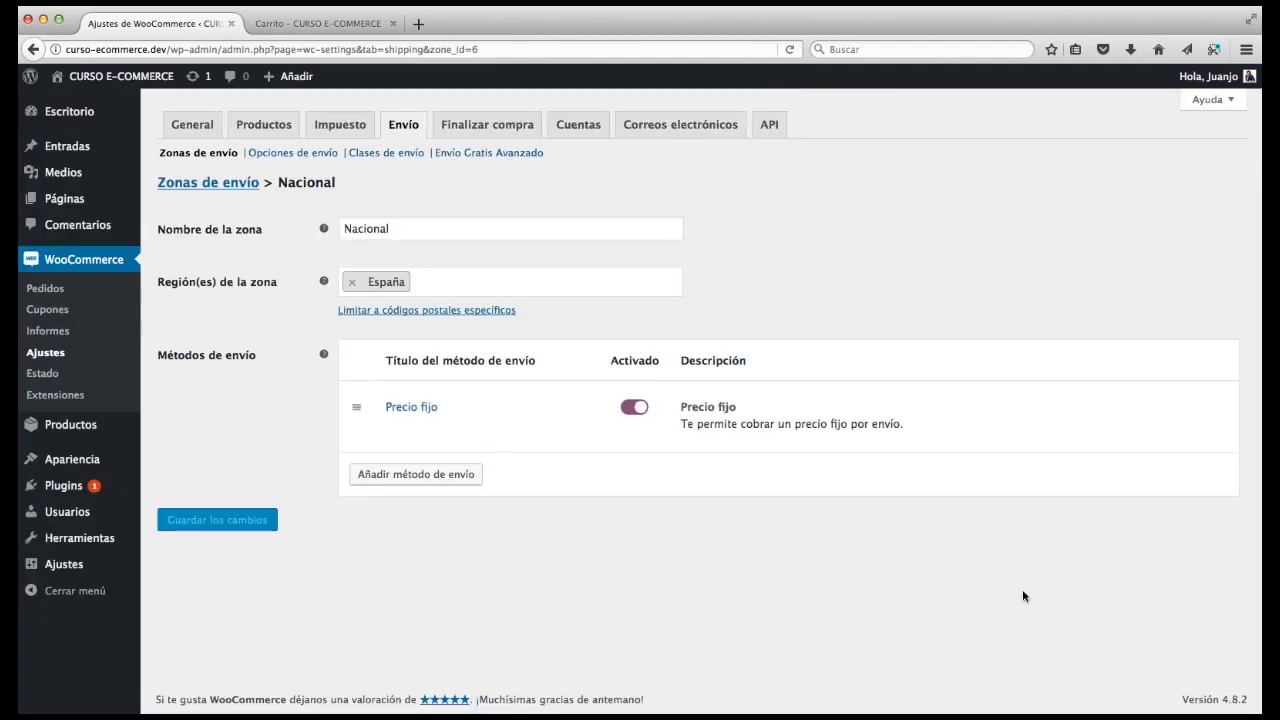
# Switch to the store cart and remove Funda para Gafas from it.
pyautogui.click(342, 27)
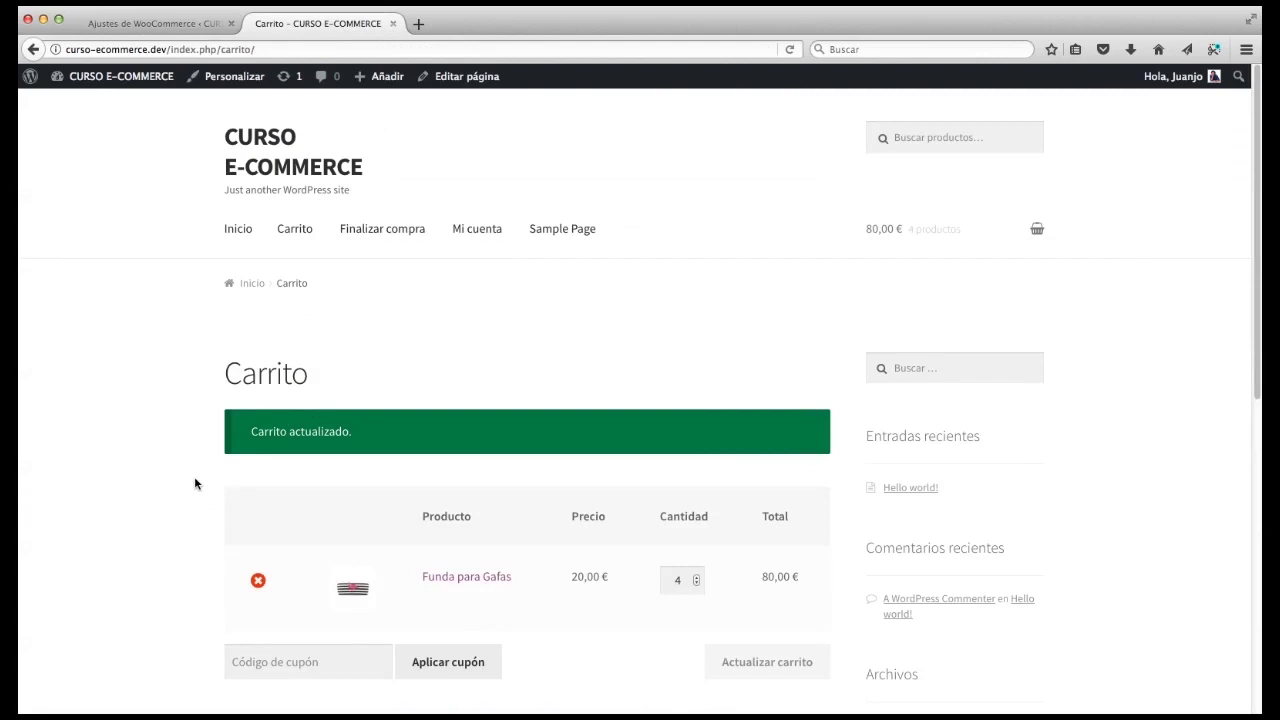
pyautogui.scroll(-3, 148, 483)
pyautogui.scroll(1, 172, 474)
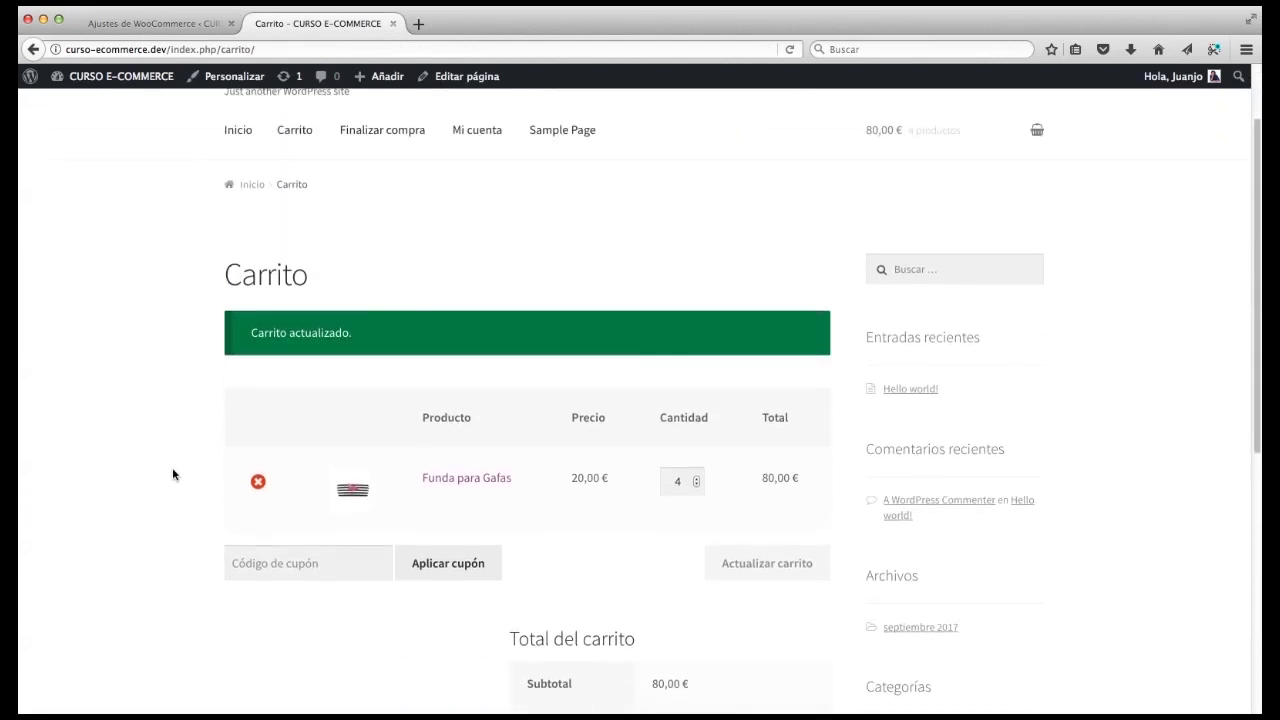
pyautogui.click(258, 481)
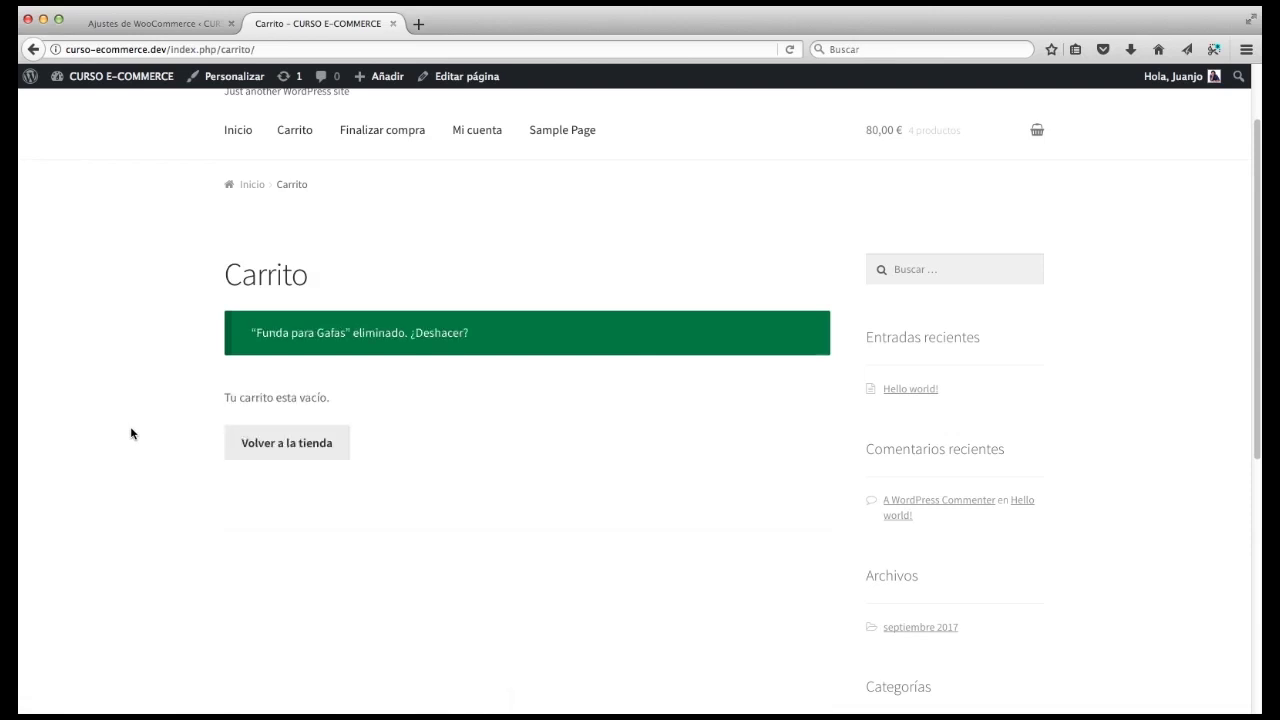
# Add one Funda para Gafas from the shop's home page and view the cart.
pyautogui.scroll(2, 131, 433)
pyautogui.click(240, 232)
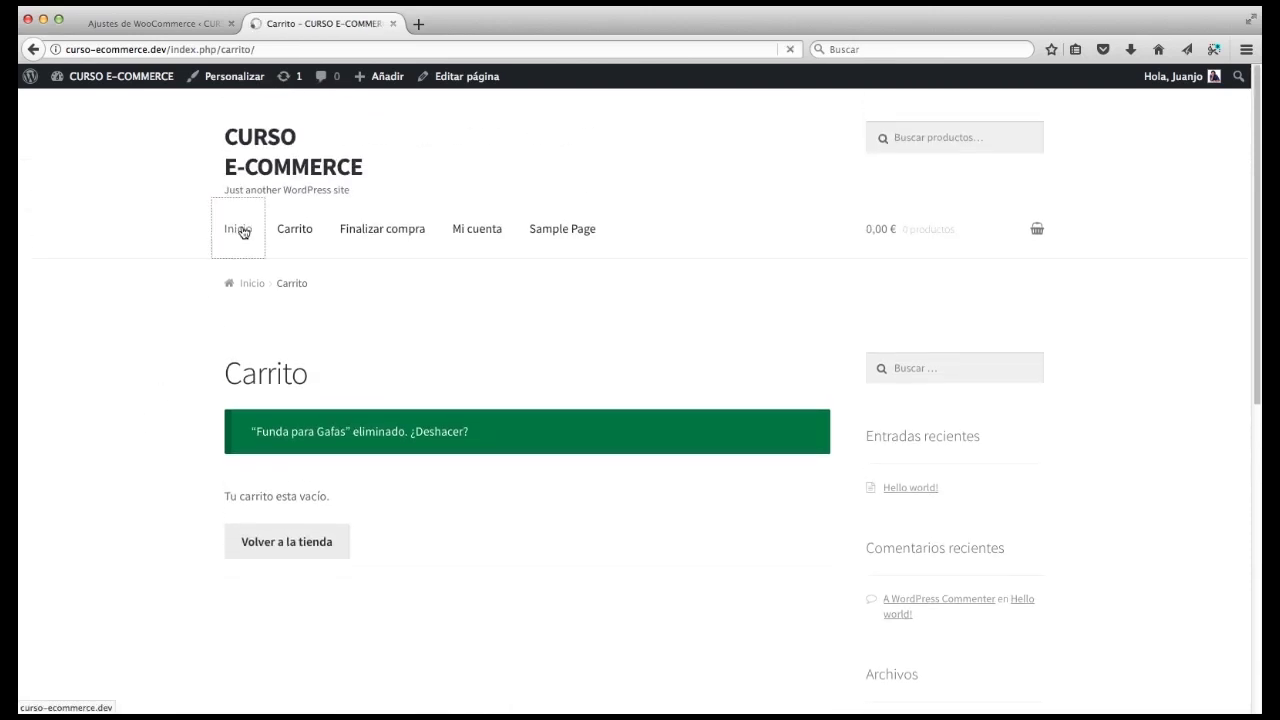
pyautogui.scroll(-5, 158, 428)
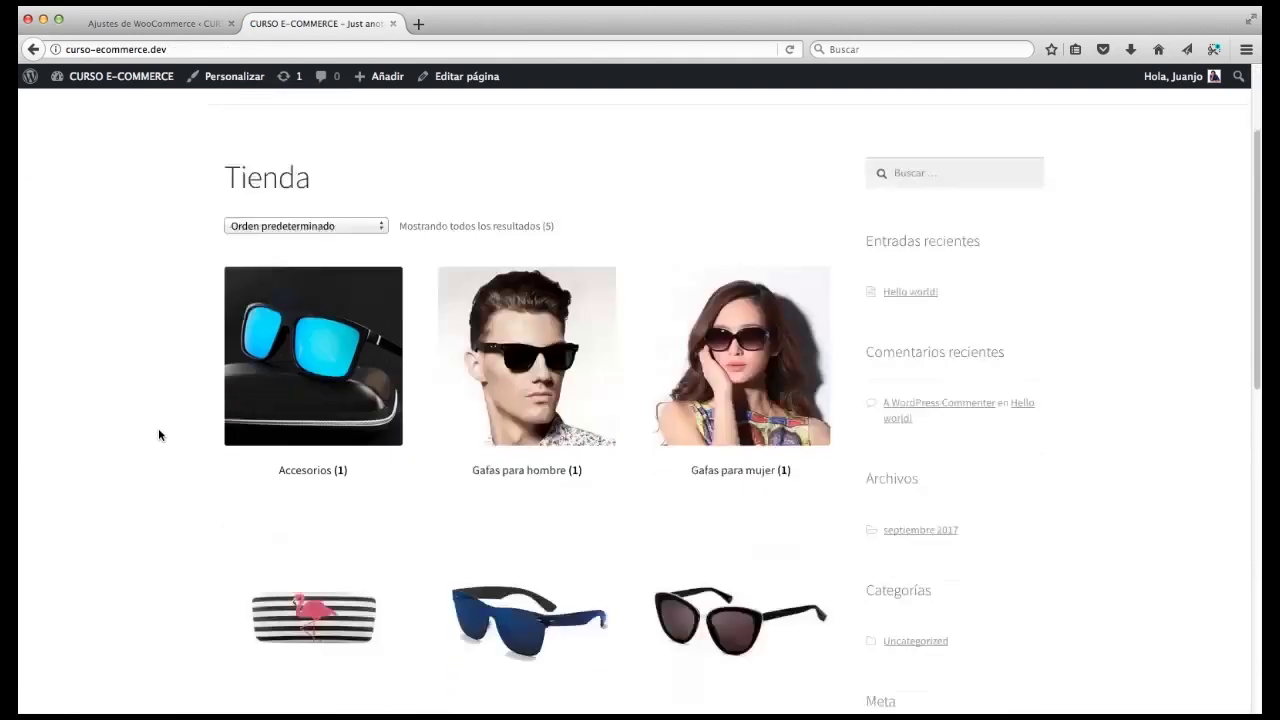
pyautogui.click(310, 418)
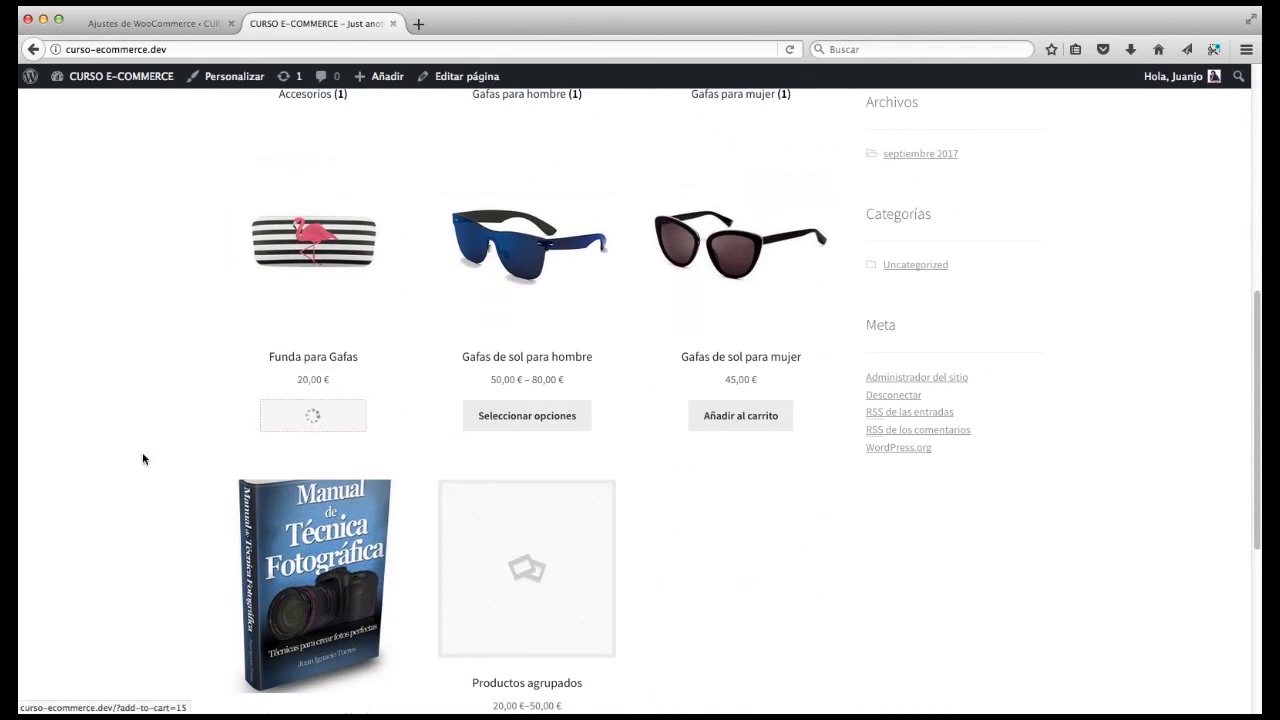
pyautogui.click(332, 449)
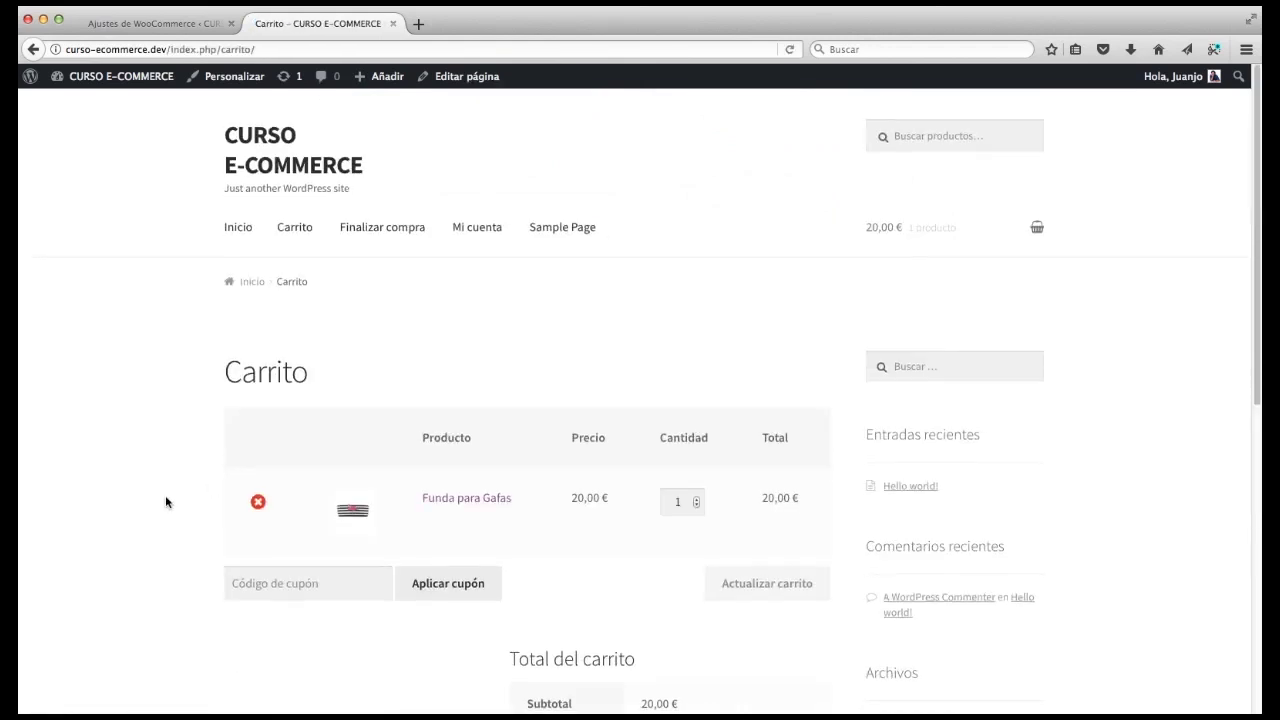
# Recalculate the cart's shipping for the province of Navarra, Spain.
pyautogui.scroll(-5, 165, 502)
pyautogui.click(690, 454)
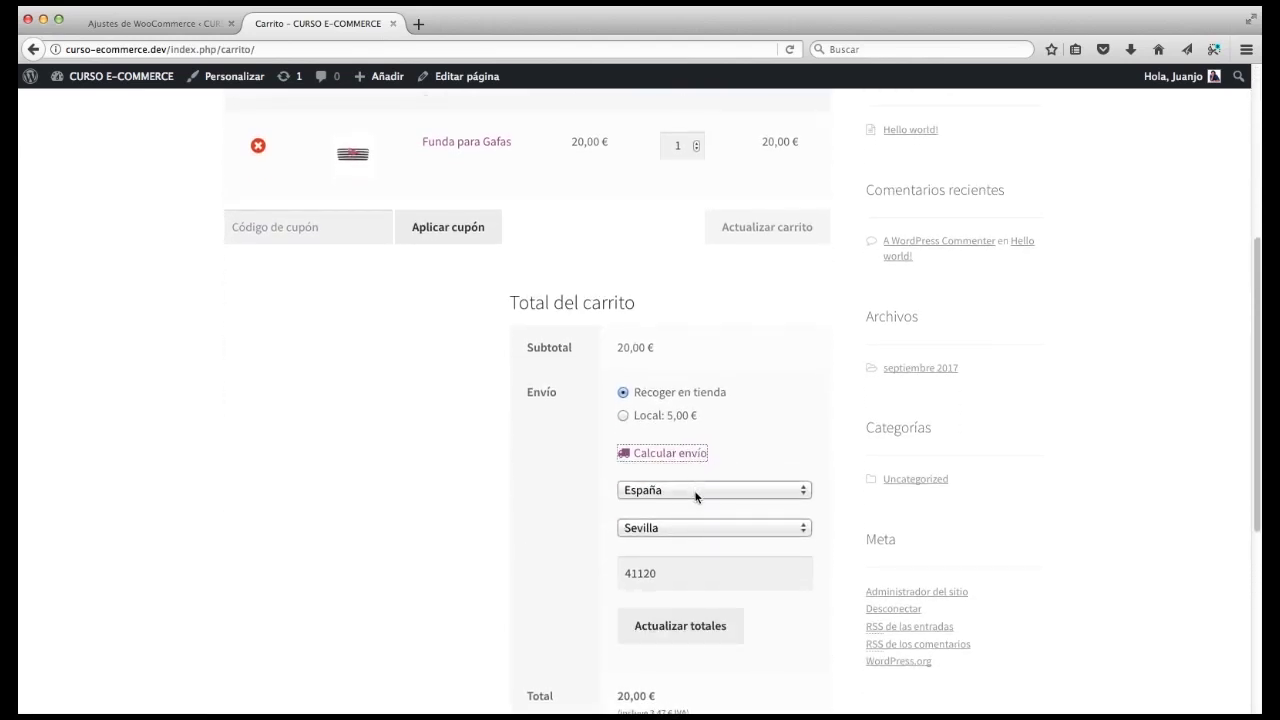
pyautogui.click(690, 533)
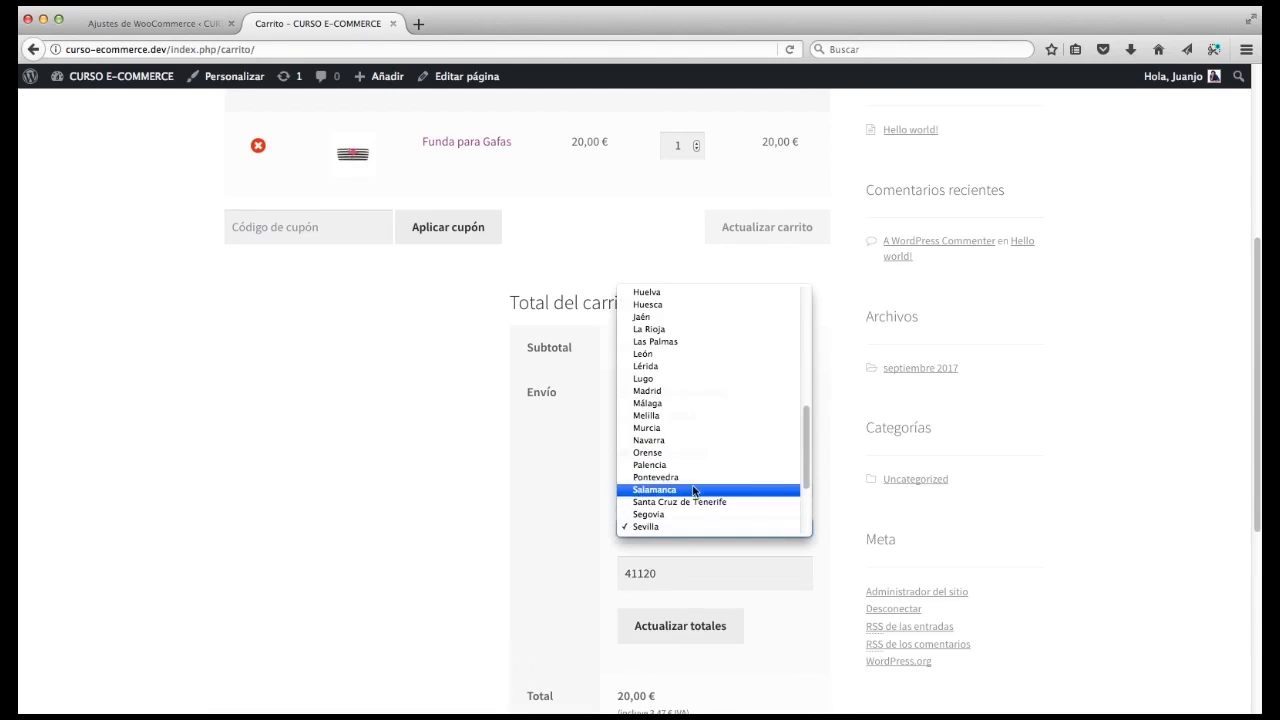
pyautogui.click(692, 440)
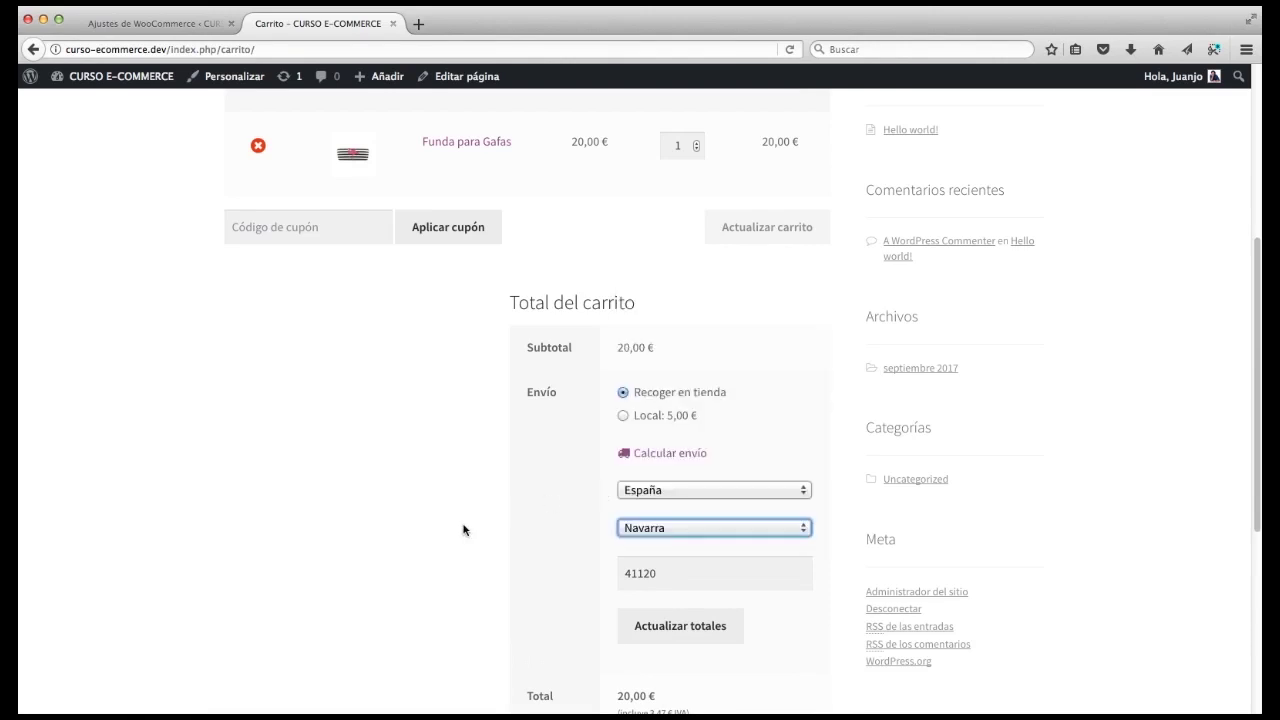
pyautogui.click(690, 626)
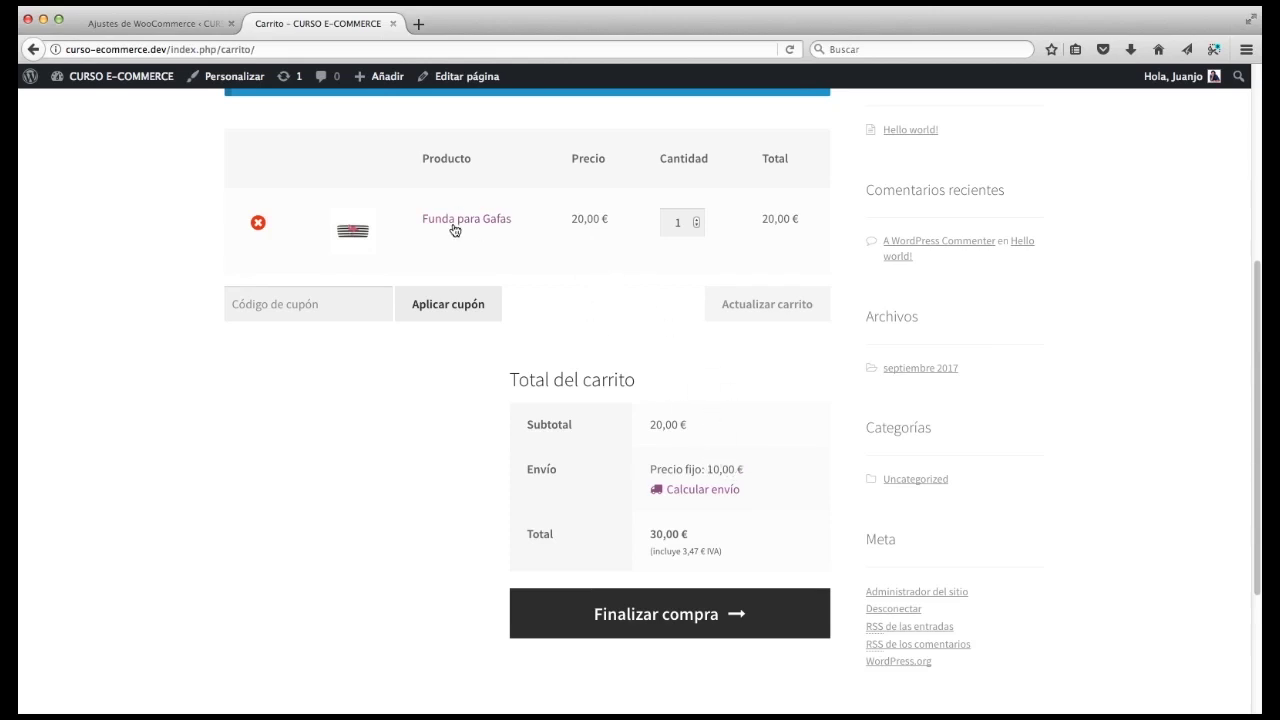
# Replace Funda para Gafas in the cart with one Gafas de sol para mujer and check the shipping cost.
pyautogui.click(258, 222)
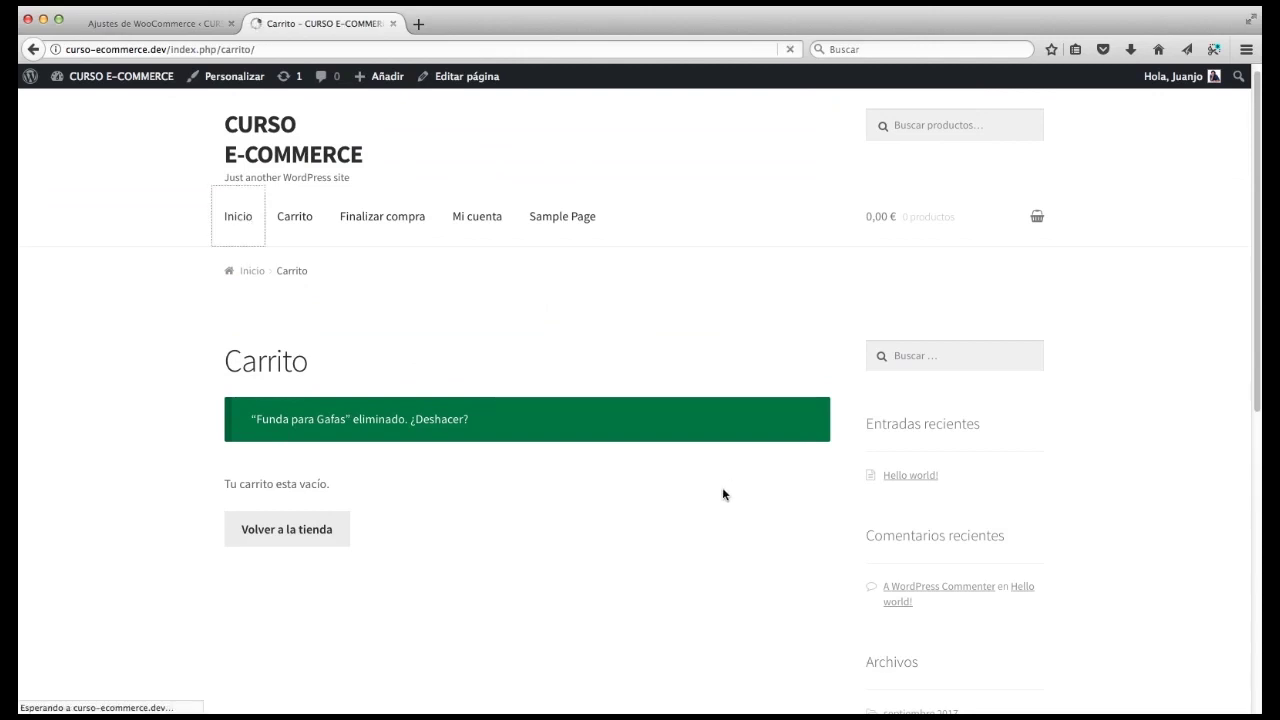
pyautogui.scroll(-3, 700, 510)
pyautogui.scroll(-4, 695, 523)
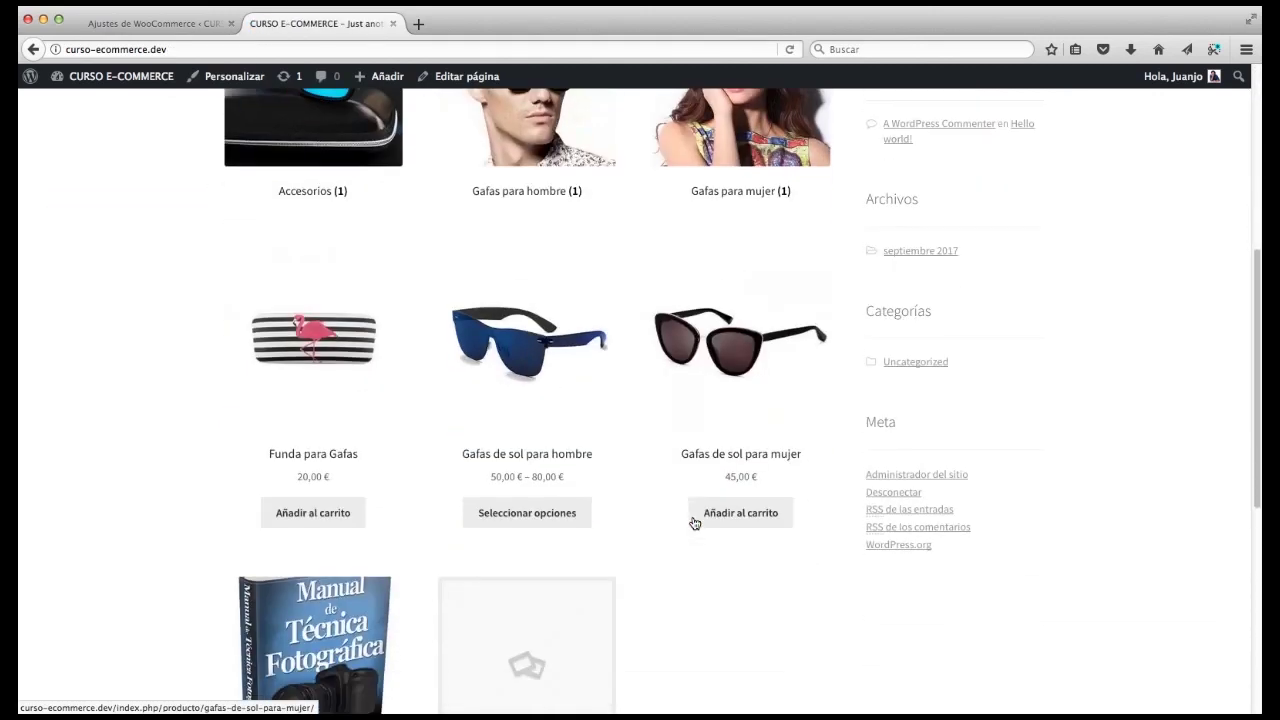
pyautogui.click(735, 445)
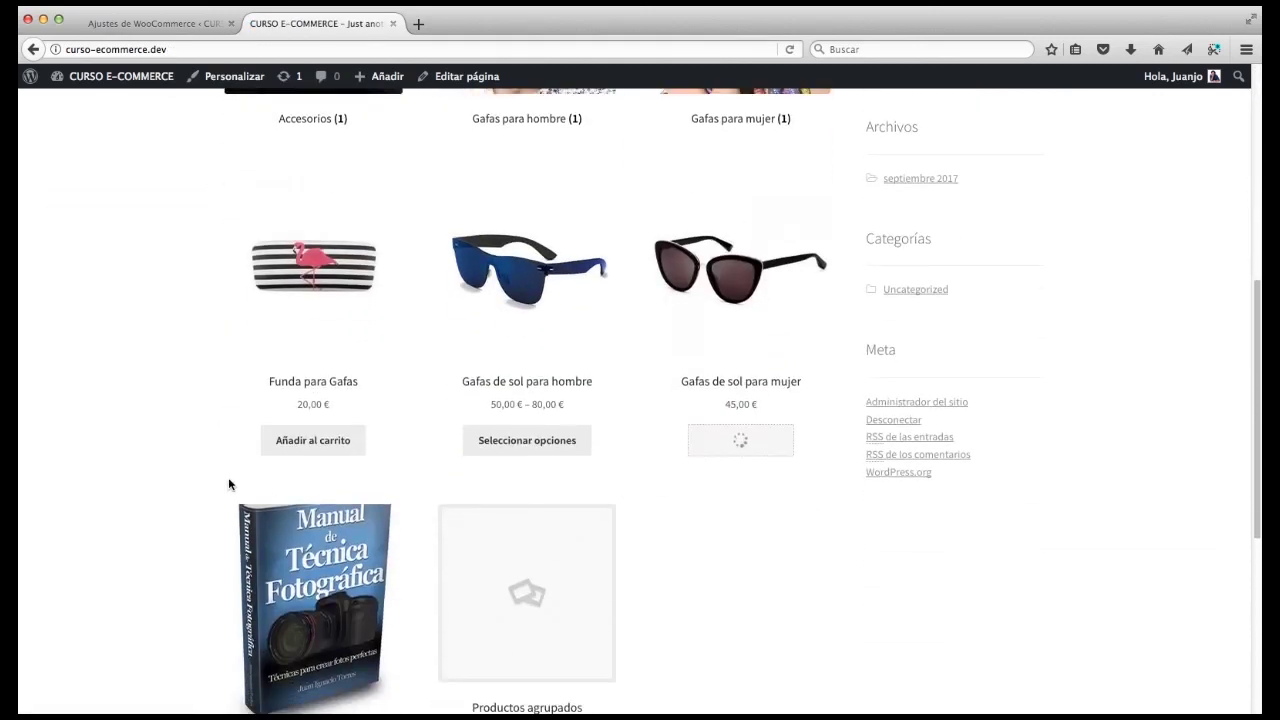
pyautogui.scroll(-1, 660, 460)
pyautogui.click(697, 466)
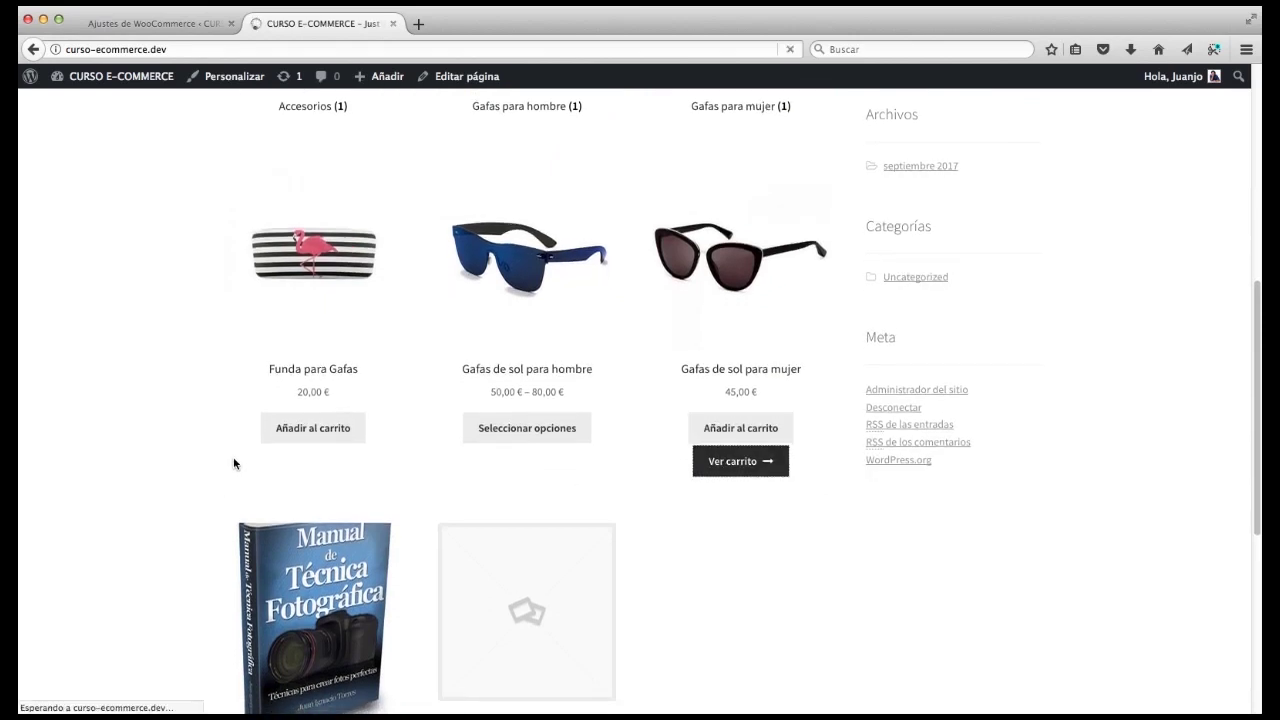
pyautogui.scroll(-5, 281, 504)
pyautogui.scroll(-1, 281, 504)
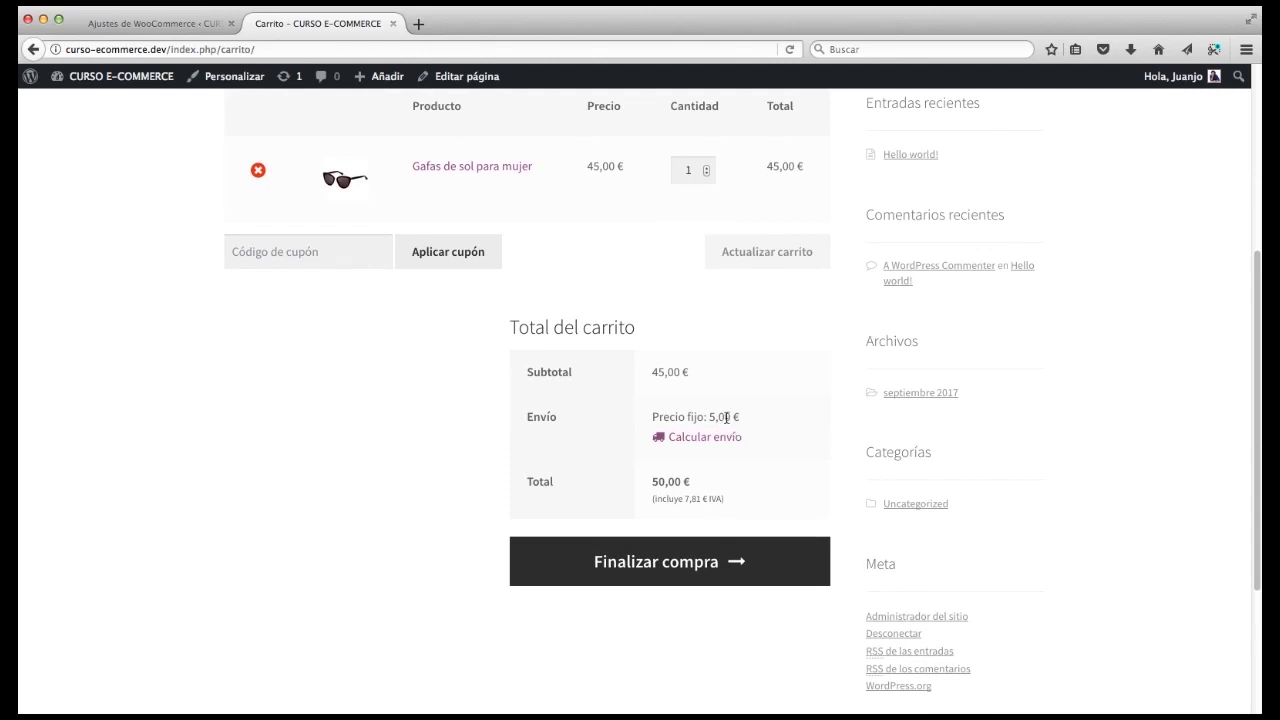
pyautogui.scroll(5, 374, 491)
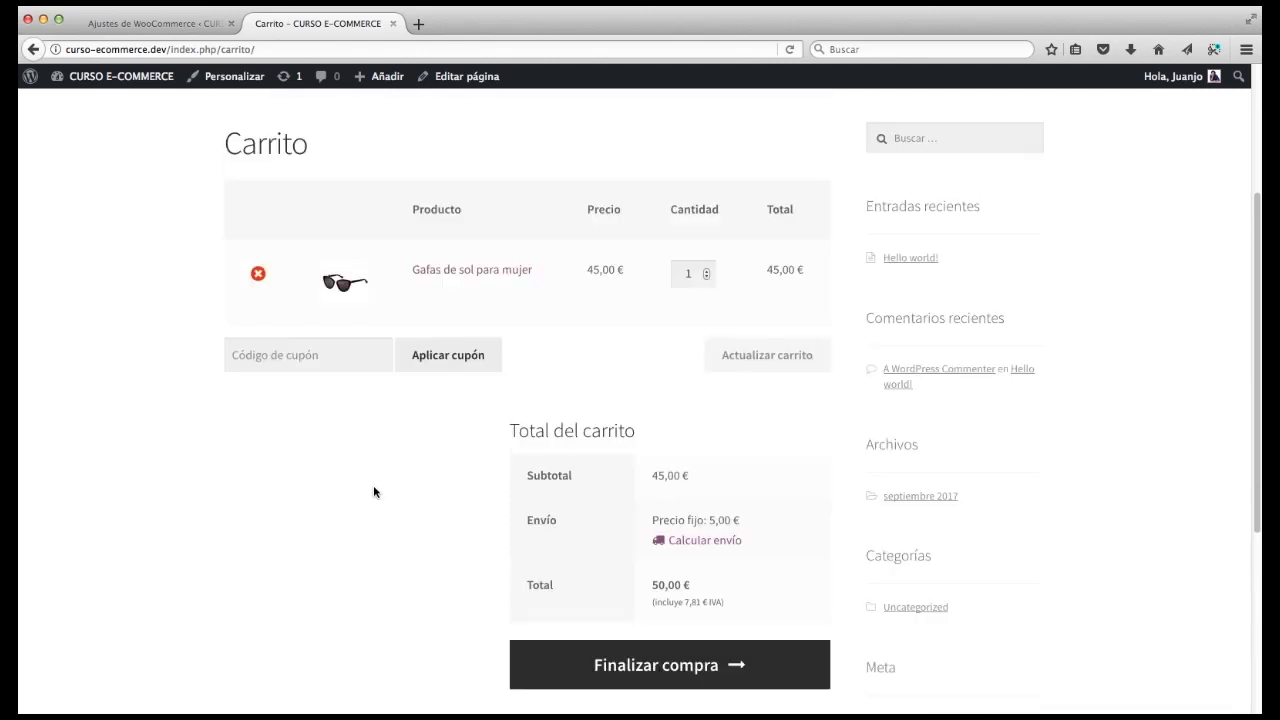
# Return to the Nacional shipping zone's settings and go to its Precio fijo method.
pyautogui.click(188, 23)
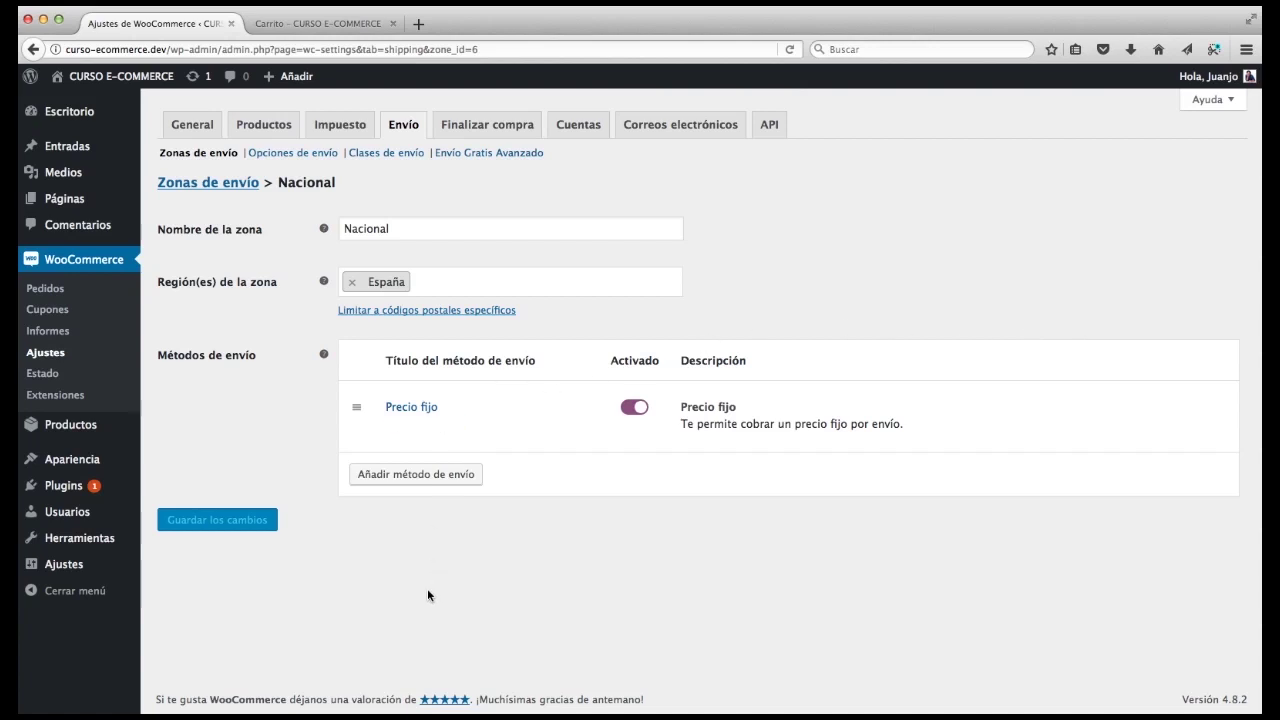
pyautogui.moveTo(400, 421)
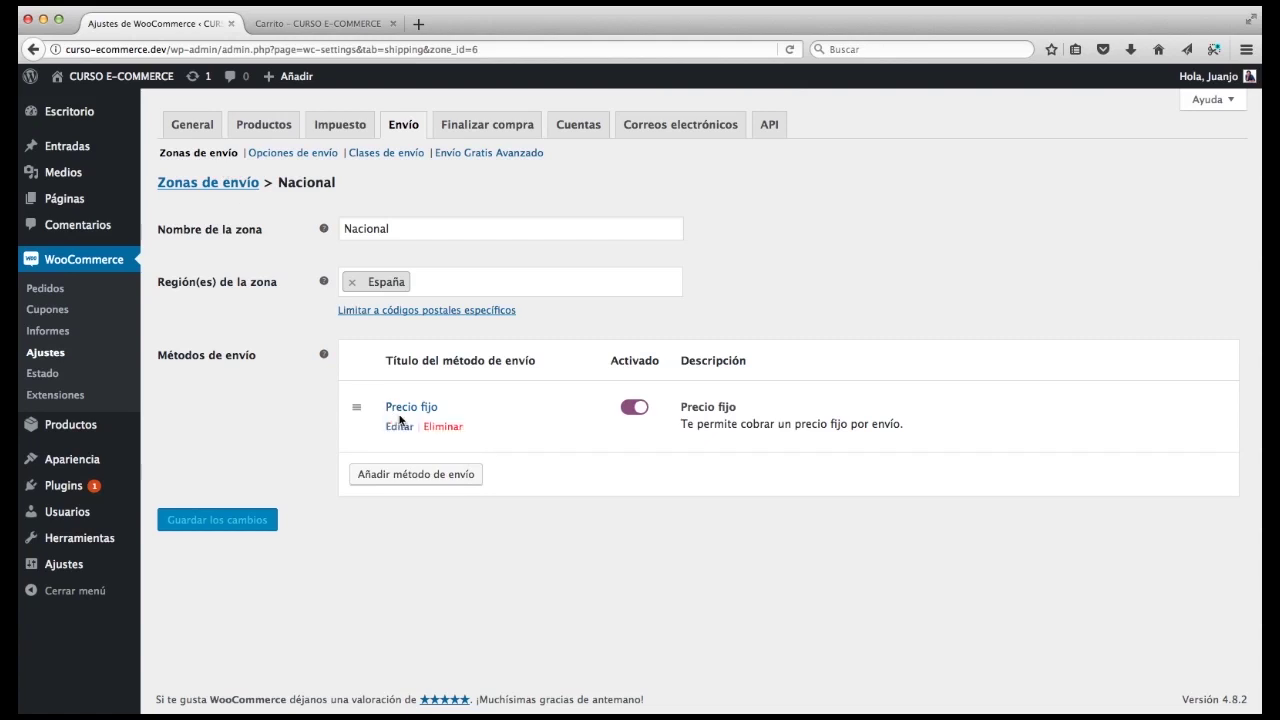